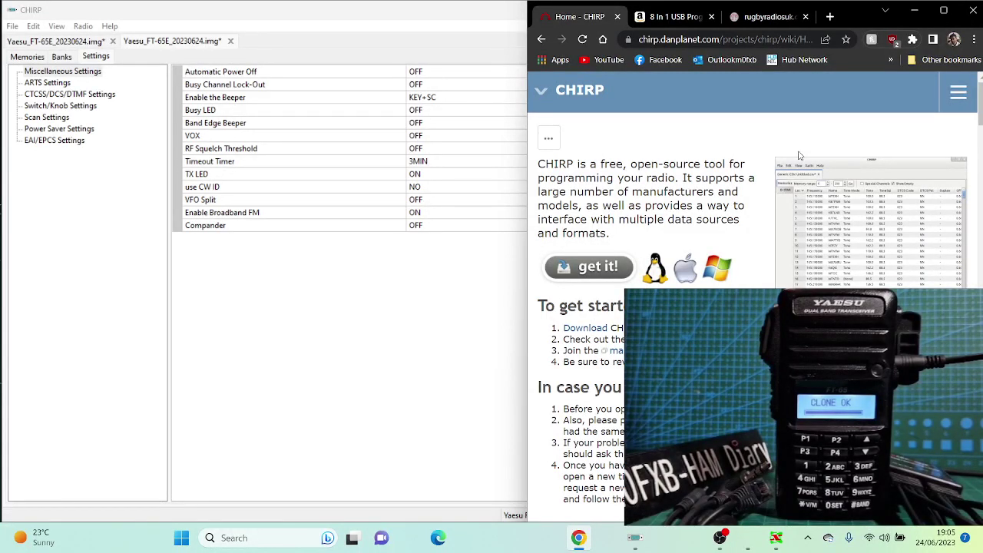
View the browser pages for the CHIRP project, the Amazon 8 In 1 USB programming cable and the Rugby Radios UK cable
{"action": "left_click", "coordinate": [304, 309]}
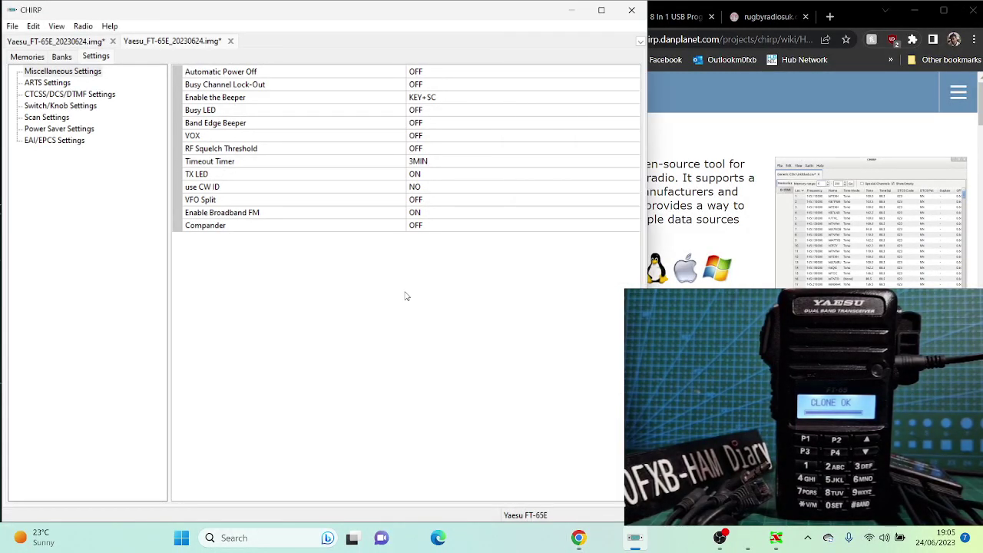
{"action": "left_click", "coordinate": [758, 95]}
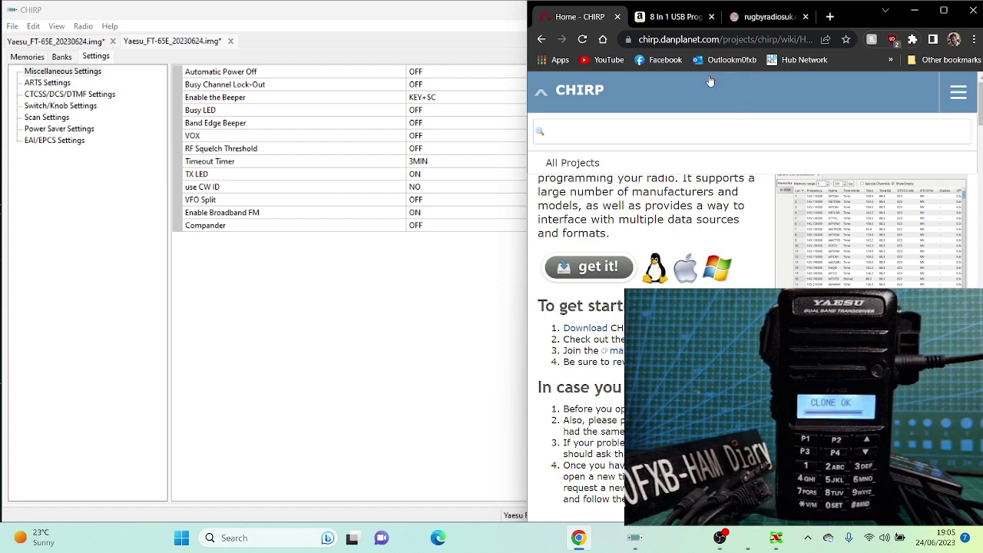
{"action": "left_click", "coordinate": [658, 22]}
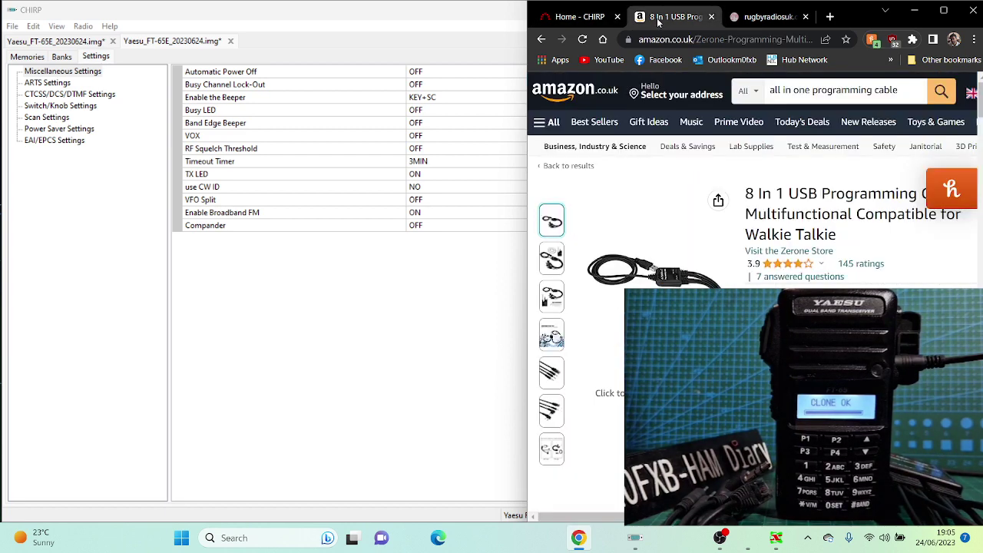
{"action": "left_click", "coordinate": [747, 17]}
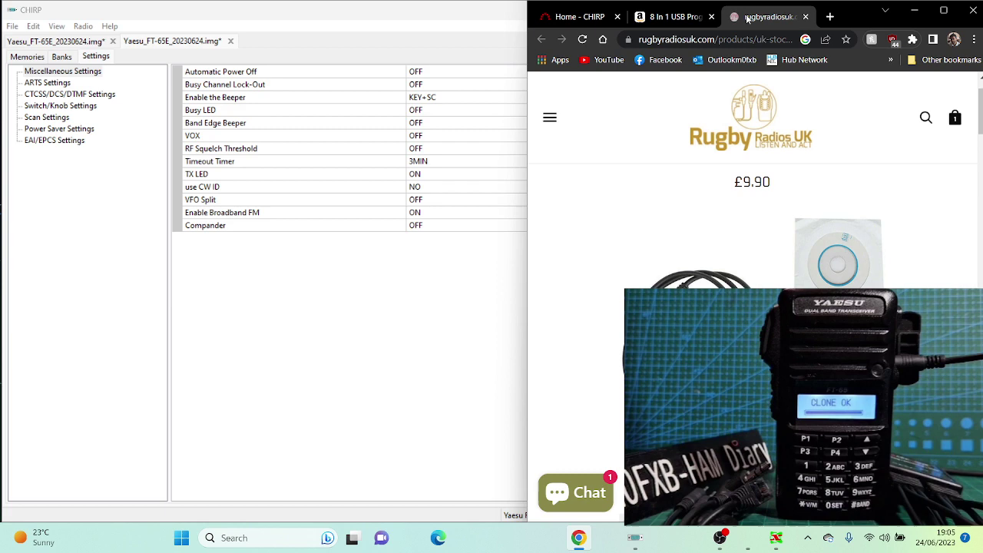
{"action": "left_click", "coordinate": [676, 17]}
{"action": "key", "text": "ctrl+shift+Tab"}
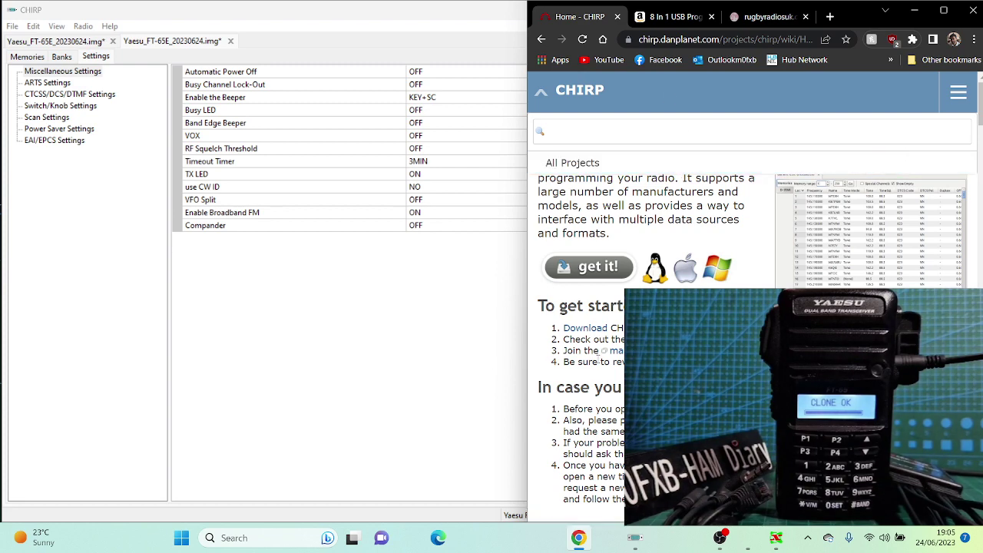
Check the programming cable's COM port under Ports (COM & LPT) in Windows Device Manager, and return to CHIRP
{"action": "left_click", "coordinate": [428, 340]}
{"action": "left_click_drag", "start_coordinate": [322, 15], "coordinate": [324, 21]}
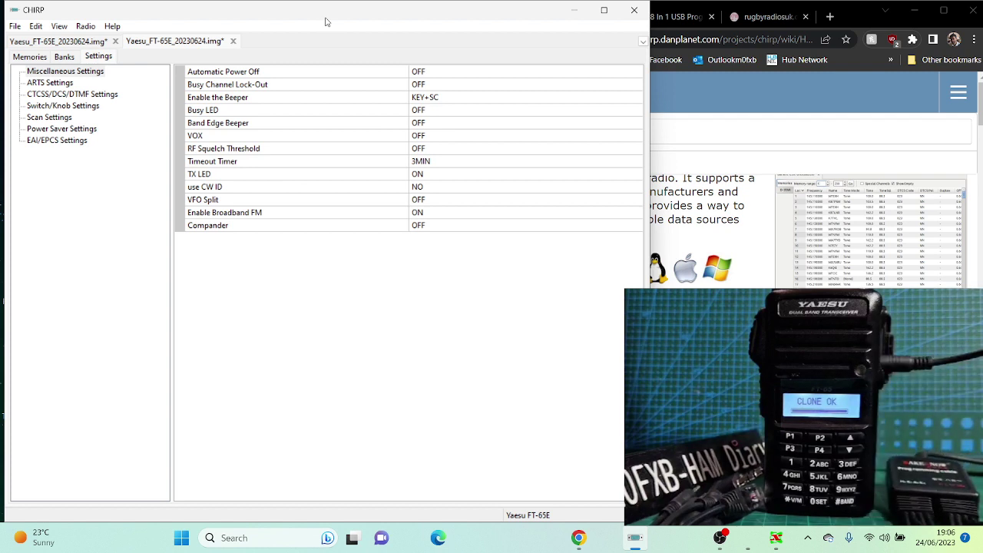
{"action": "right_click", "coordinate": [191, 537]}
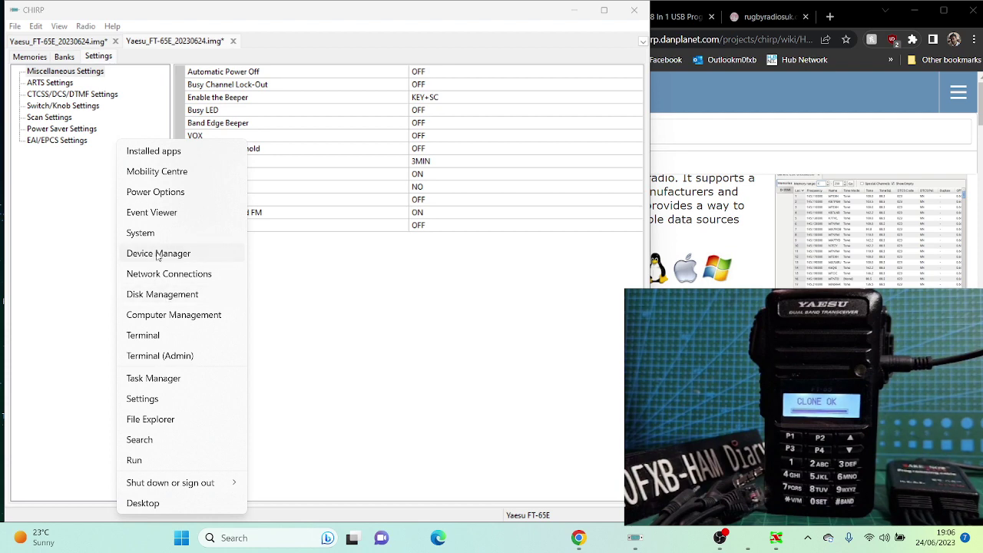
{"action": "left_click", "coordinate": [158, 253]}
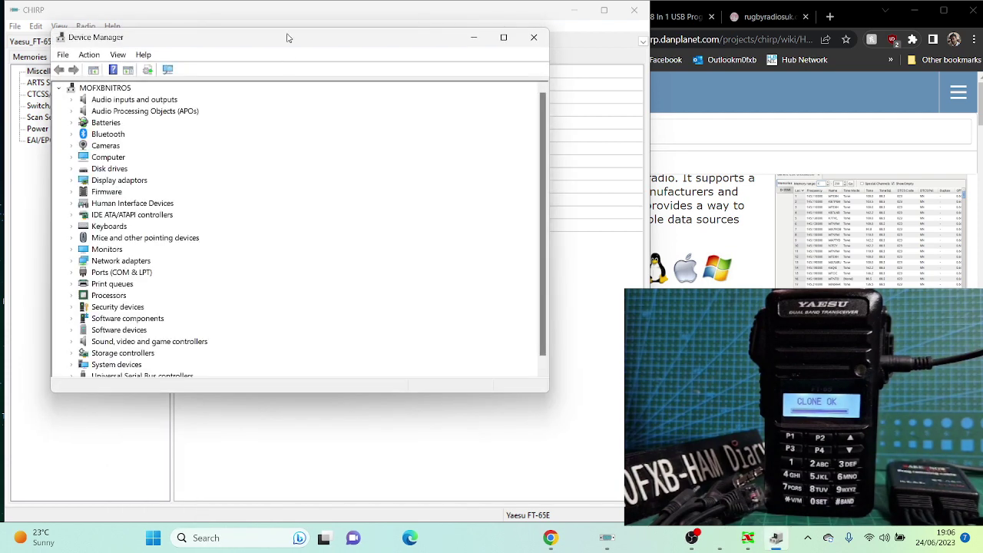
{"action": "double_click", "coordinate": [131, 328]}
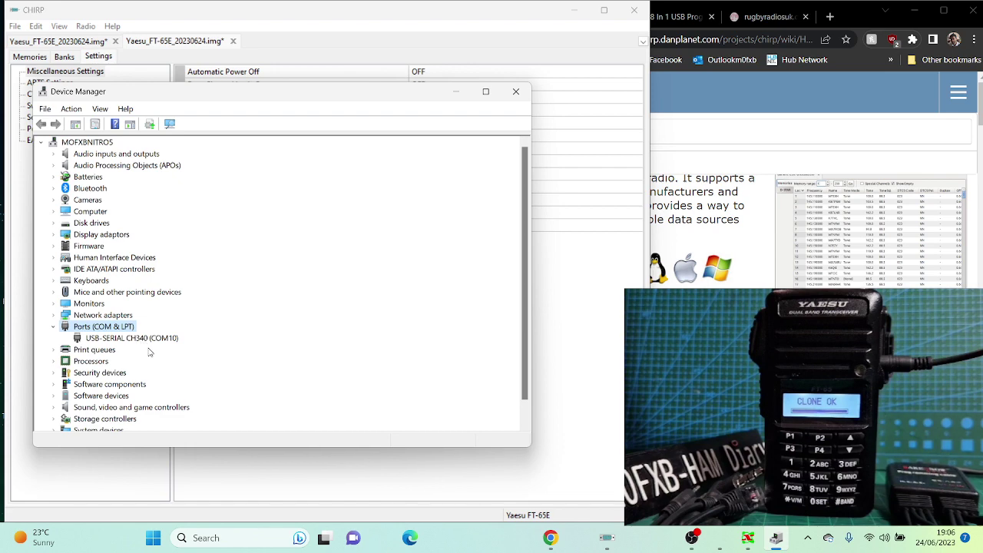
{"action": "left_click", "coordinate": [454, 93]}
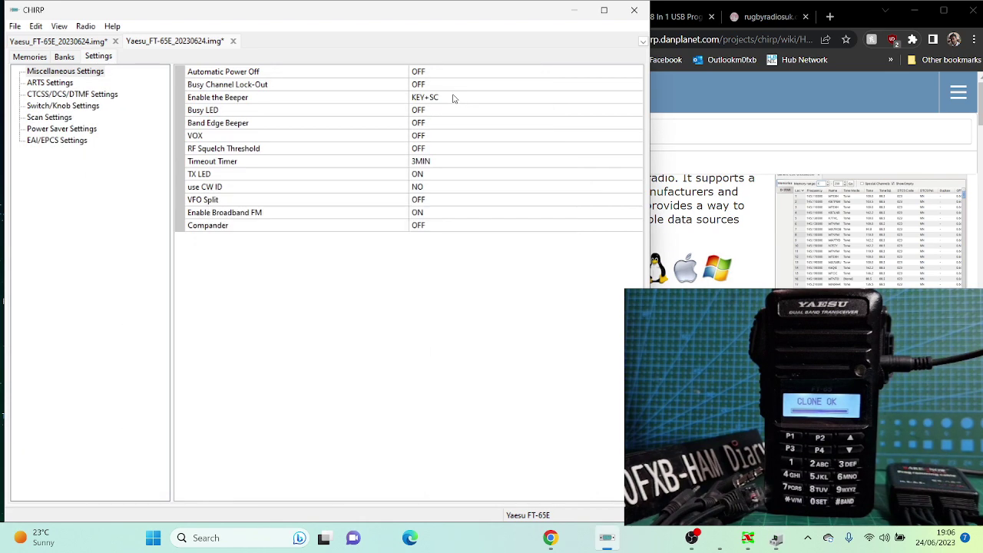
Try to download from the radio using port USB-SERIAL CH340 (COM10), vendor Yaesu and model FT-65E
{"action": "left_click", "coordinate": [85, 26]}
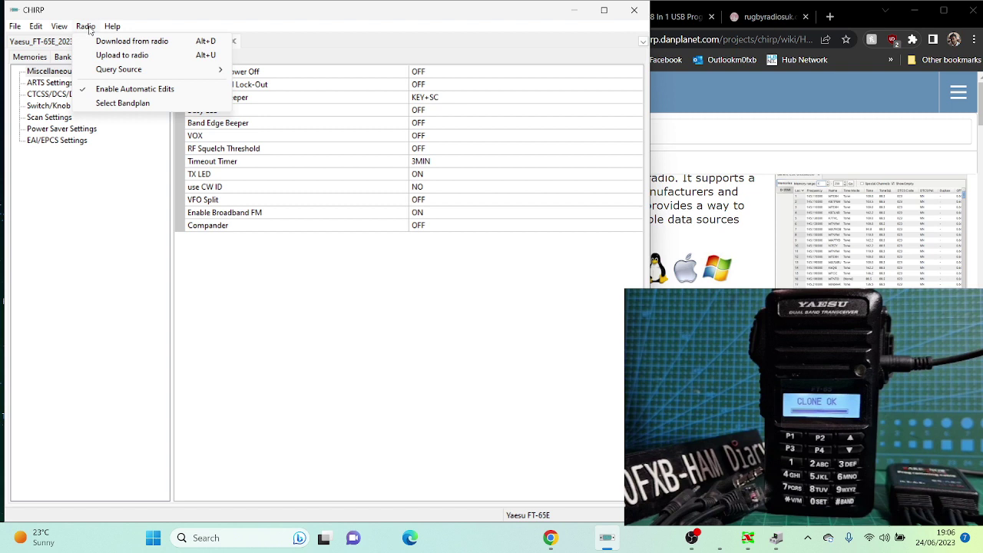
{"action": "left_click", "coordinate": [106, 43]}
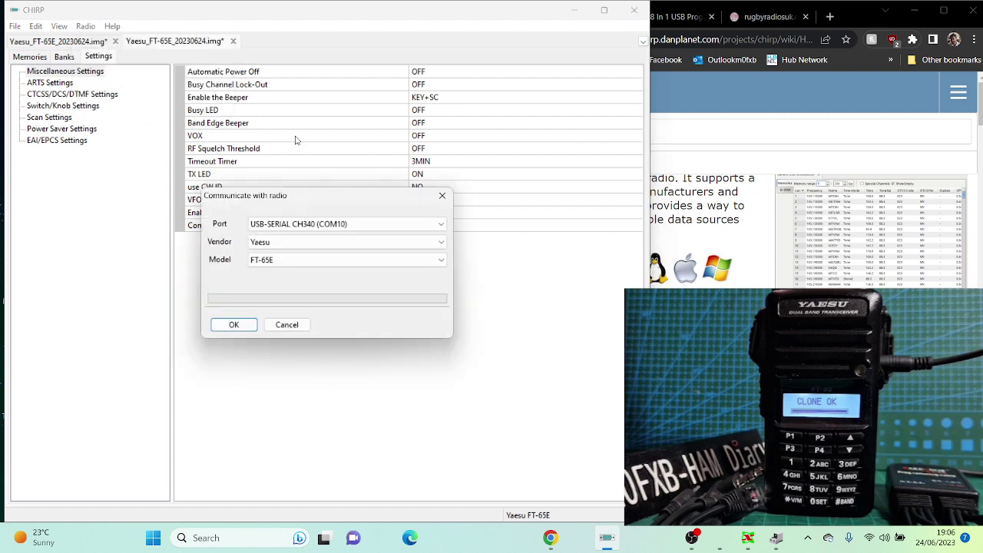
{"action": "left_click", "coordinate": [442, 224]}
{"action": "left_click", "coordinate": [442, 224]}
{"action": "left_click", "coordinate": [442, 224]}
{"action": "left_click", "coordinate": [443, 224]}
{"action": "left_click", "coordinate": [442, 224]}
{"action": "left_click", "coordinate": [442, 224]}
{"action": "left_click", "coordinate": [442, 225]}
{"action": "left_click", "coordinate": [442, 224]}
{"action": "left_click", "coordinate": [442, 243]}
{"action": "left_click", "coordinate": [443, 245]}
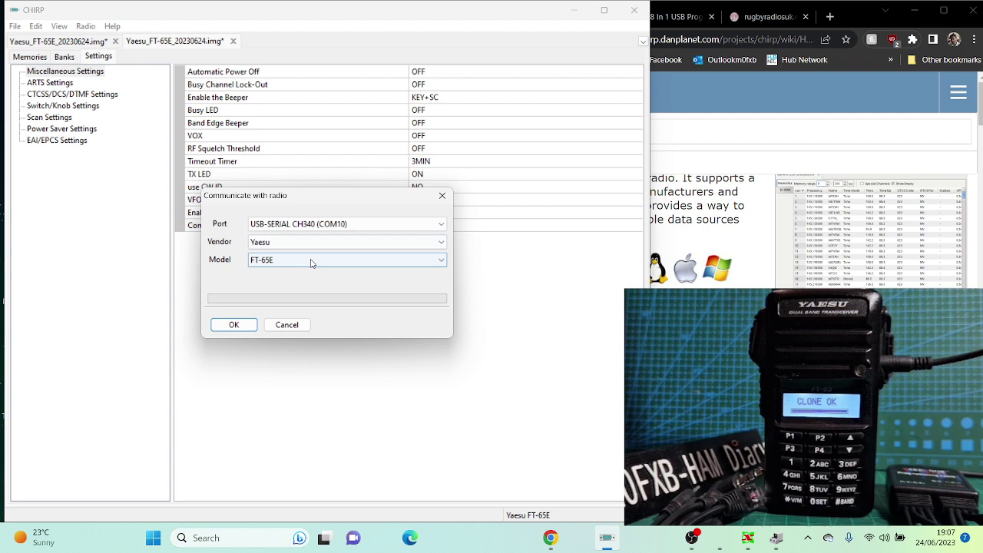
{"action": "left_click", "coordinate": [442, 261]}
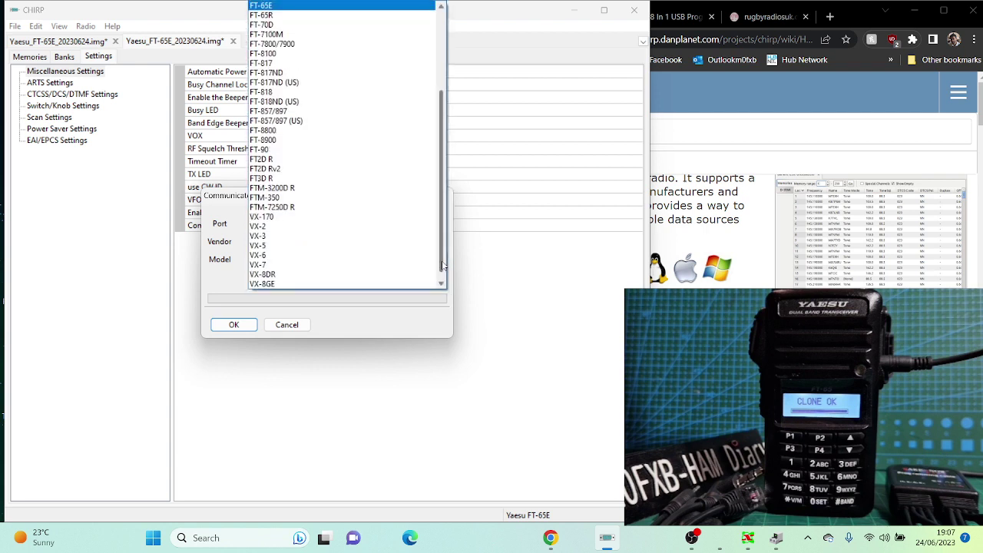
{"action": "left_click", "coordinate": [507, 259]}
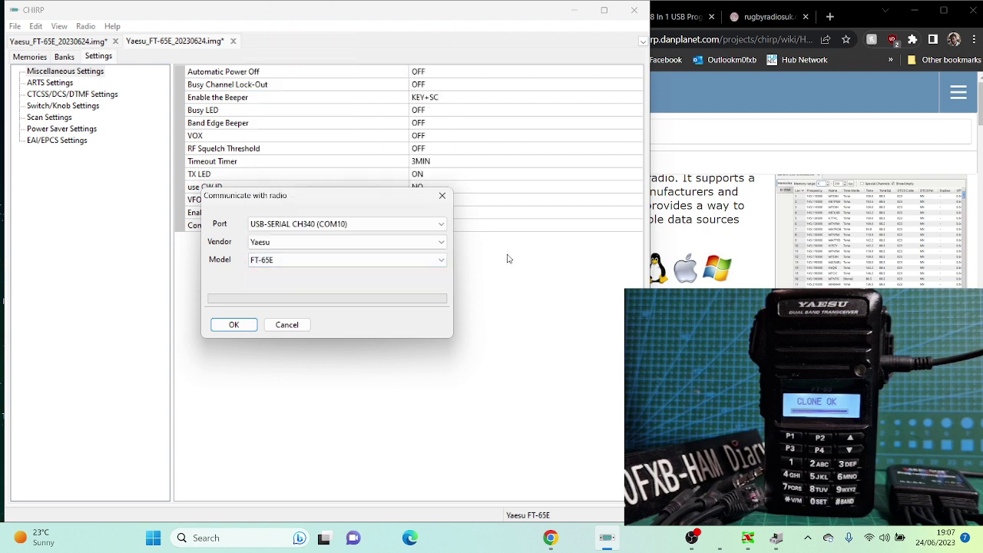
{"action": "left_click", "coordinate": [232, 324]}
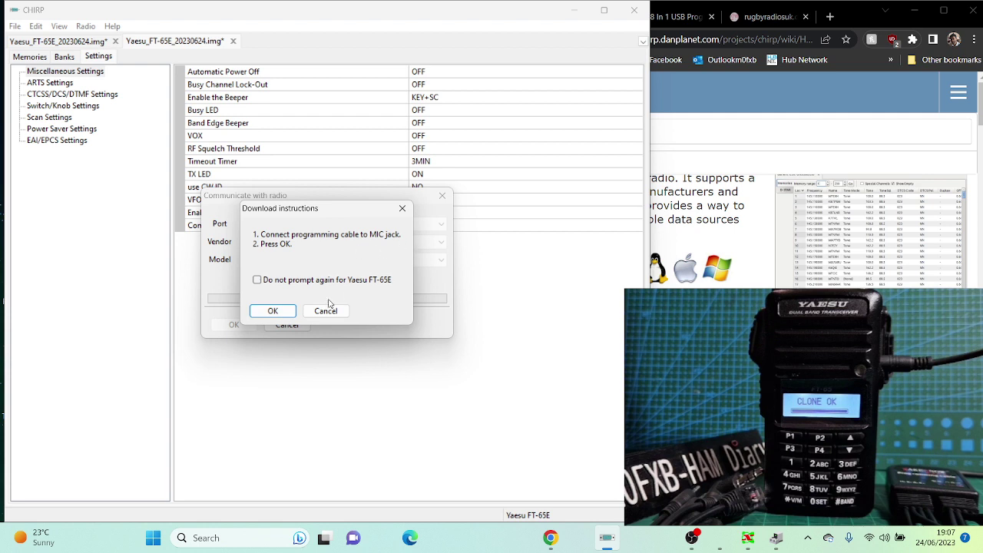
{"action": "left_click", "coordinate": [273, 311]}
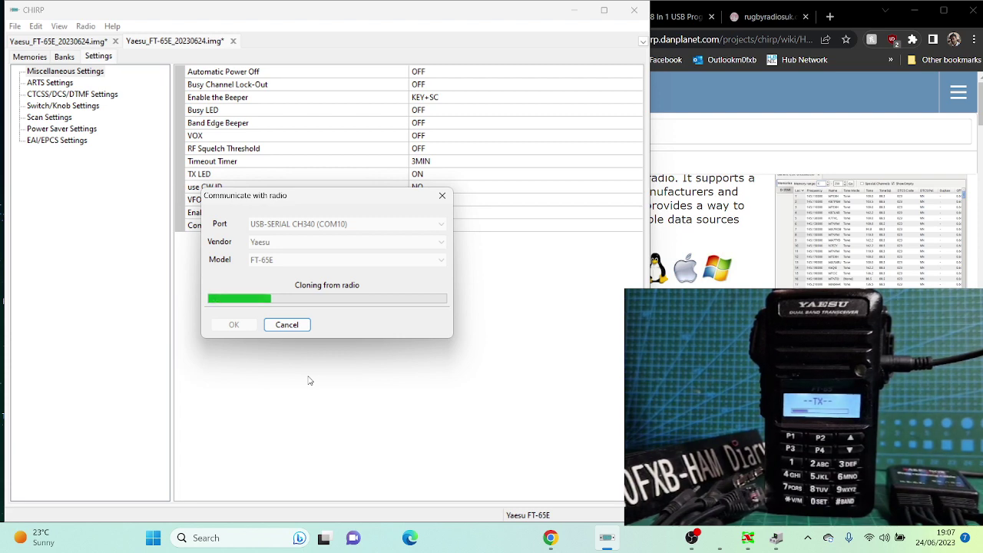
Search the web for "yaesu ft65" in Chrome and examine the programming cables listed on Yaesu's FT-65R accessories page
{"action": "left_click", "coordinate": [829, 17]}
{"action": "type", "text": "ya"}
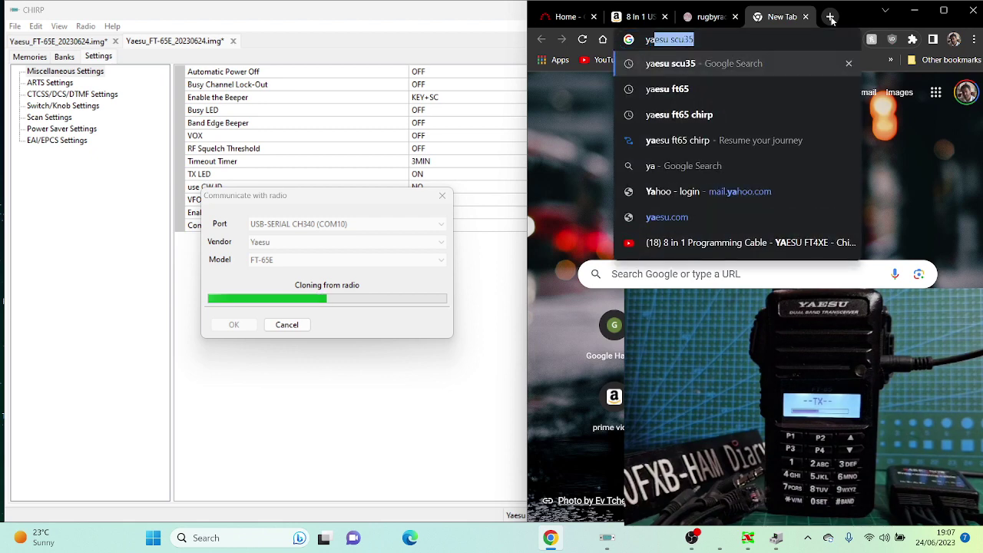
{"action": "type", "text": "esu"}
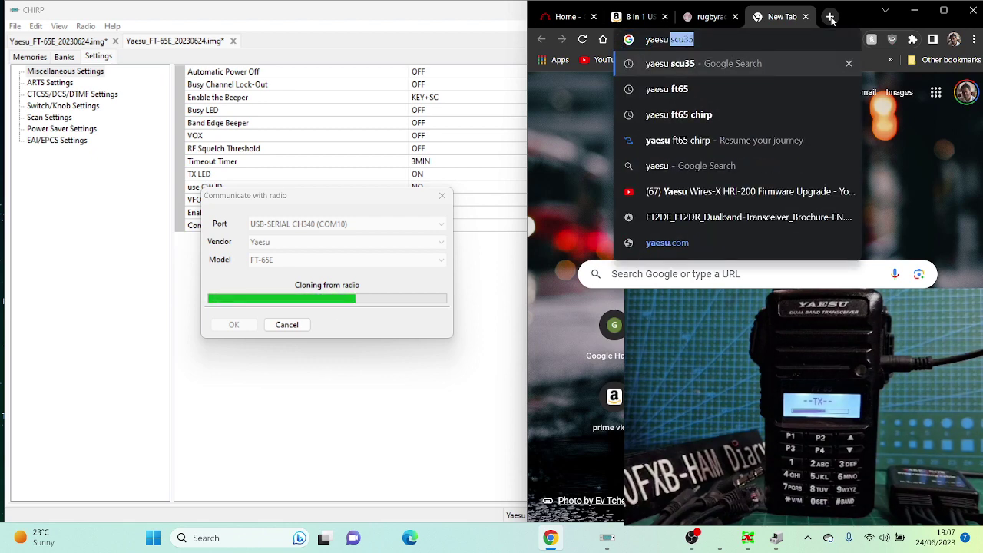
{"action": "type", "text": " ft65"}
{"action": "key", "text": "Return"}
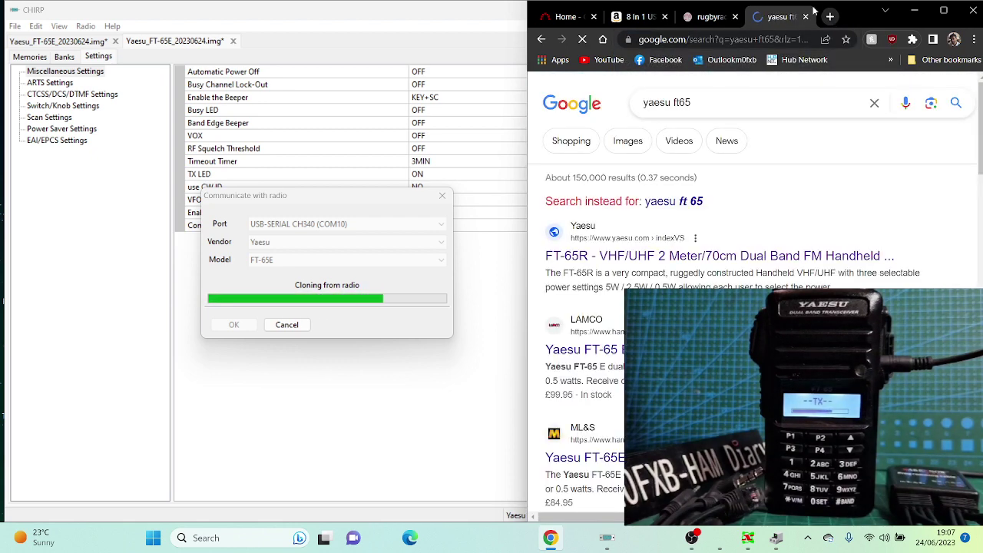
{"action": "left_click", "coordinate": [686, 261]}
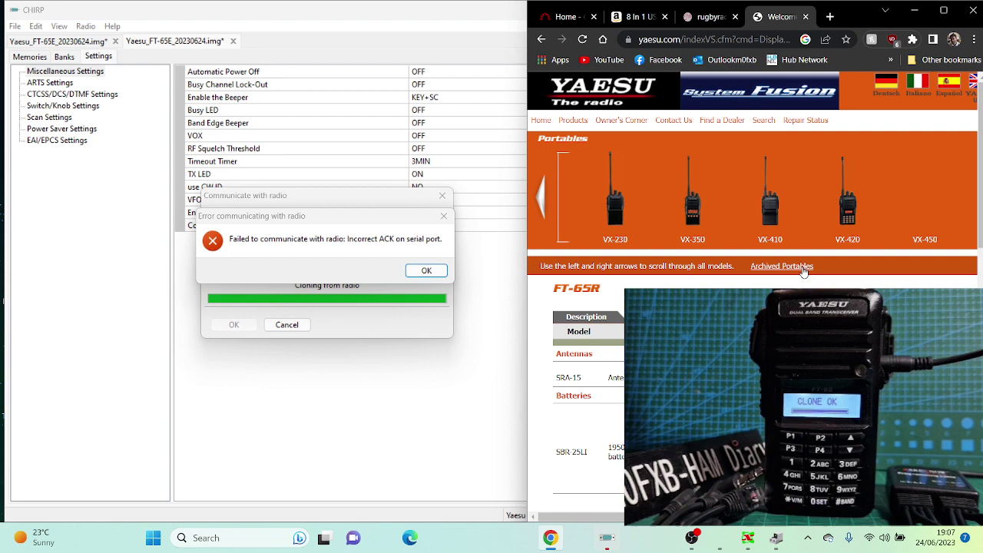
{"action": "scroll", "coordinate": [803, 273], "scroll_direction": "down", "scroll_amount": 5}
{"action": "scroll", "coordinate": [803, 274], "scroll_direction": "down", "scroll_amount": 4}
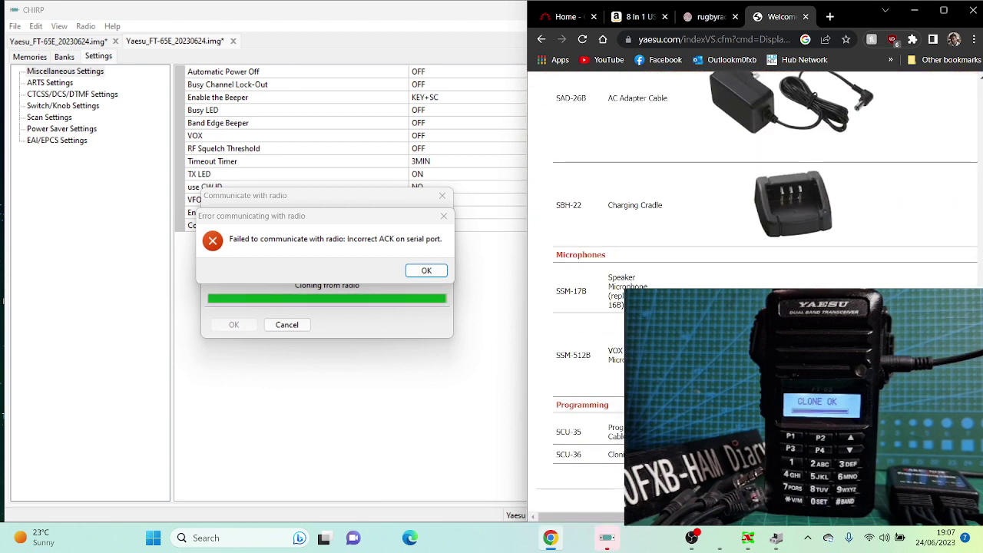
Compare the Rugby Radios UK cable page with the Amazon 8 In 1 USB programming cable listing
{"action": "left_click", "coordinate": [710, 17]}
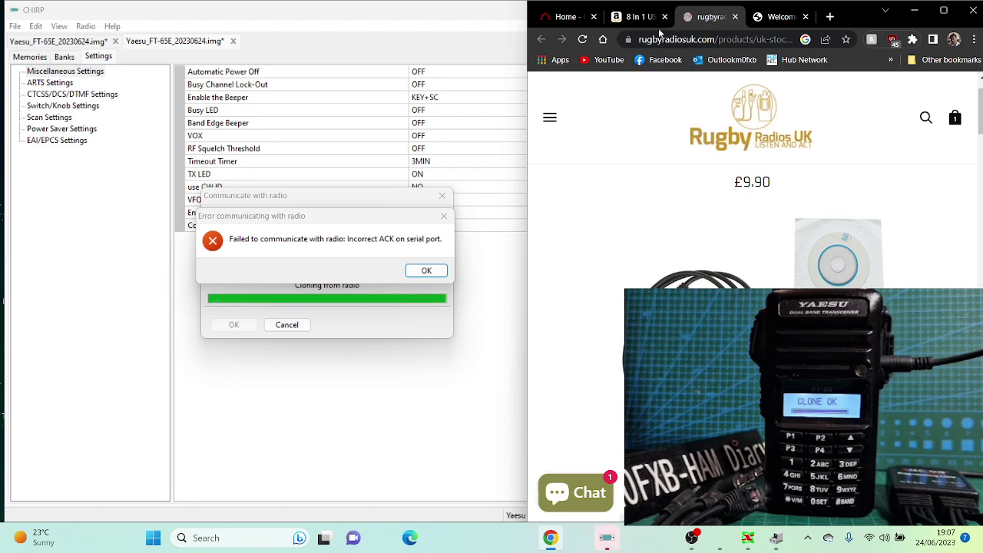
{"action": "left_click", "coordinate": [640, 21]}
{"action": "left_click", "coordinate": [700, 21]}
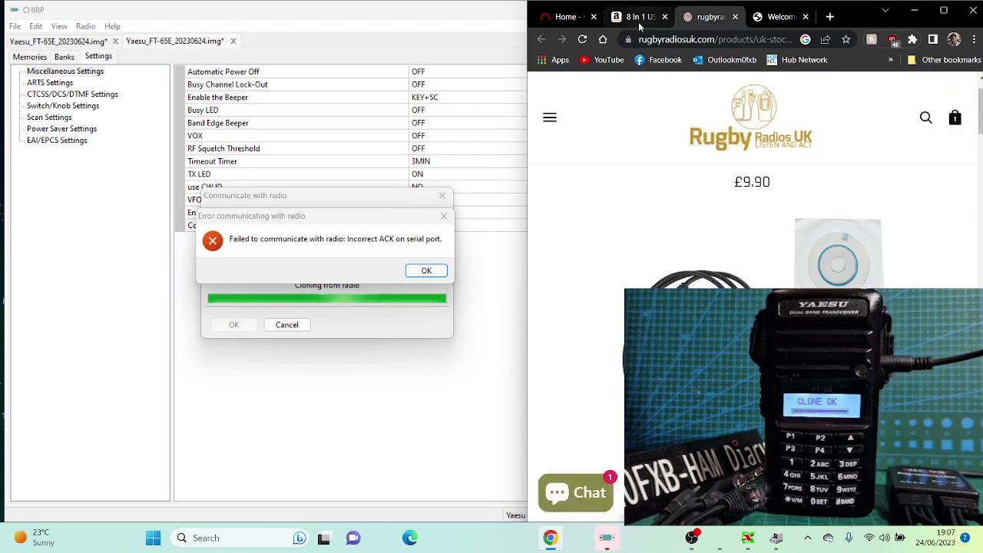
{"action": "left_click", "coordinate": [640, 19]}
Dismiss the communication error in CHIRP and close the radio download dialog without downloading
{"action": "left_click", "coordinate": [431, 267]}
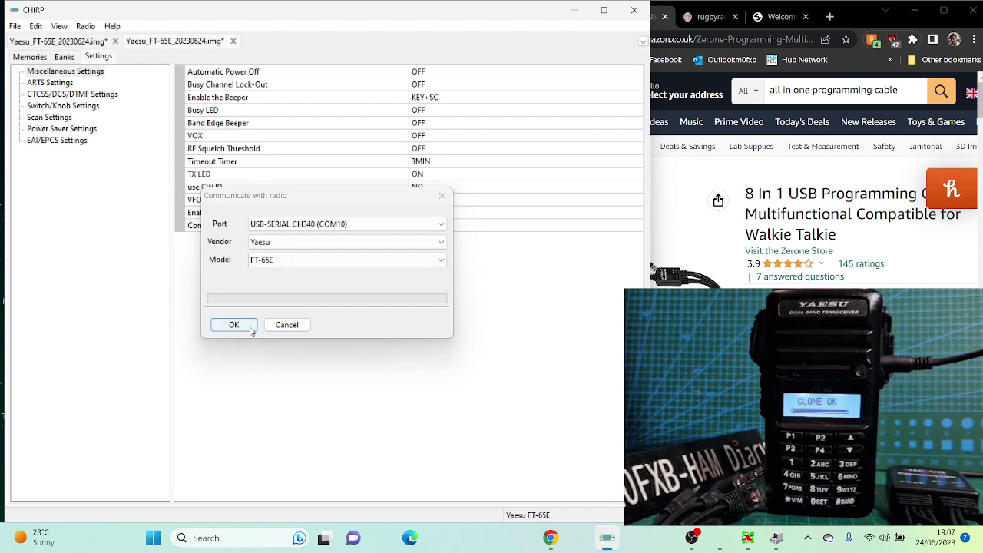
{"action": "left_click", "coordinate": [234, 324]}
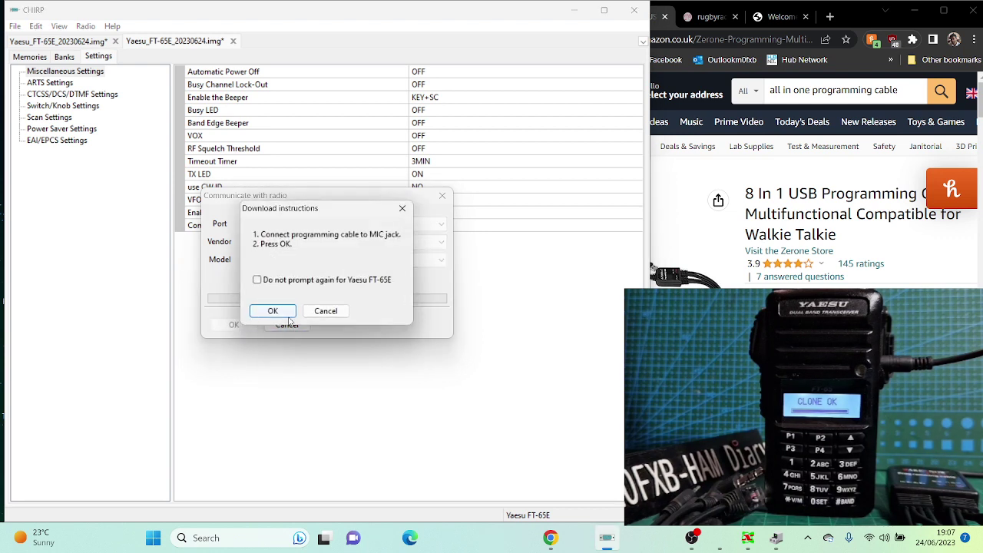
{"action": "left_click", "coordinate": [325, 310]}
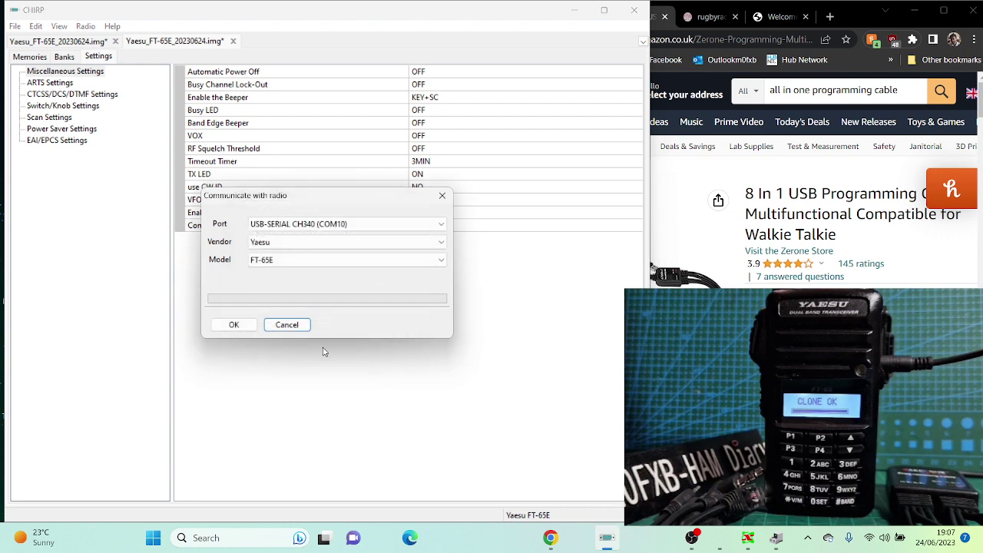
{"action": "left_click", "coordinate": [289, 324]}
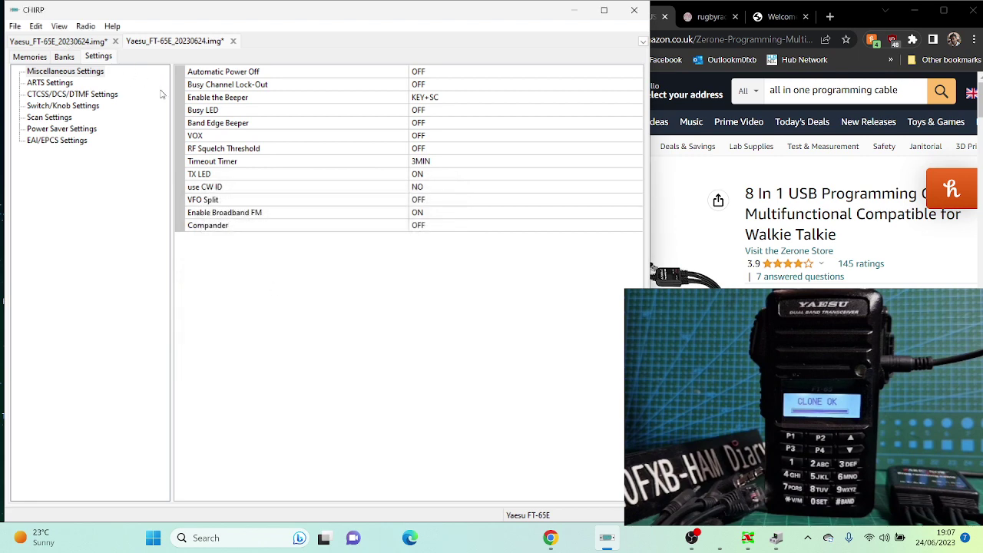
Look through the memories, banks and settings of the open Yaesu FT-65E image
{"action": "left_click", "coordinate": [25, 59]}
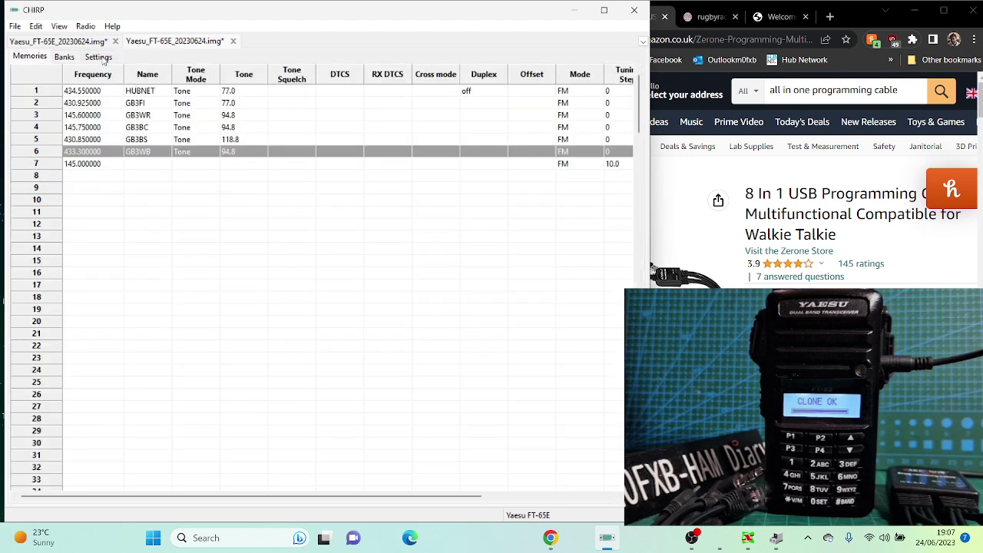
{"action": "left_click", "coordinate": [65, 59]}
{"action": "left_click", "coordinate": [100, 58]}
Set the frequency of memory 7 to 145.750 in the memory list
{"action": "left_click", "coordinate": [30, 59]}
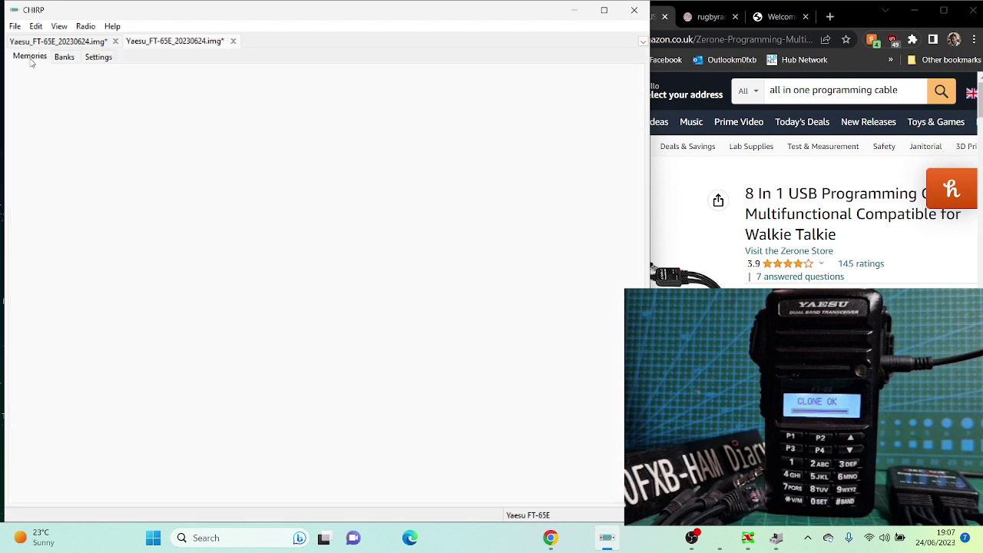
{"action": "double_click", "coordinate": [97, 165]}
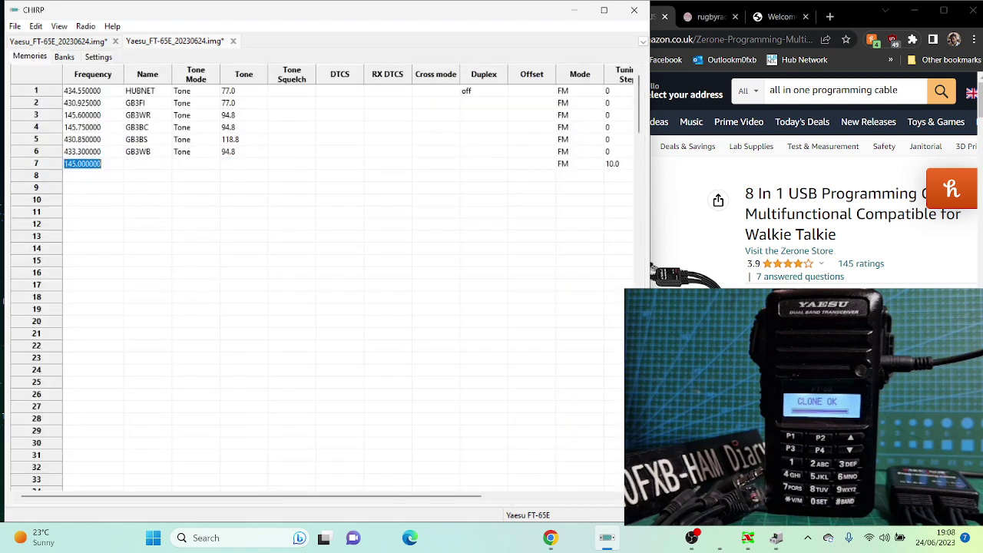
{"action": "type", "text": "14"}
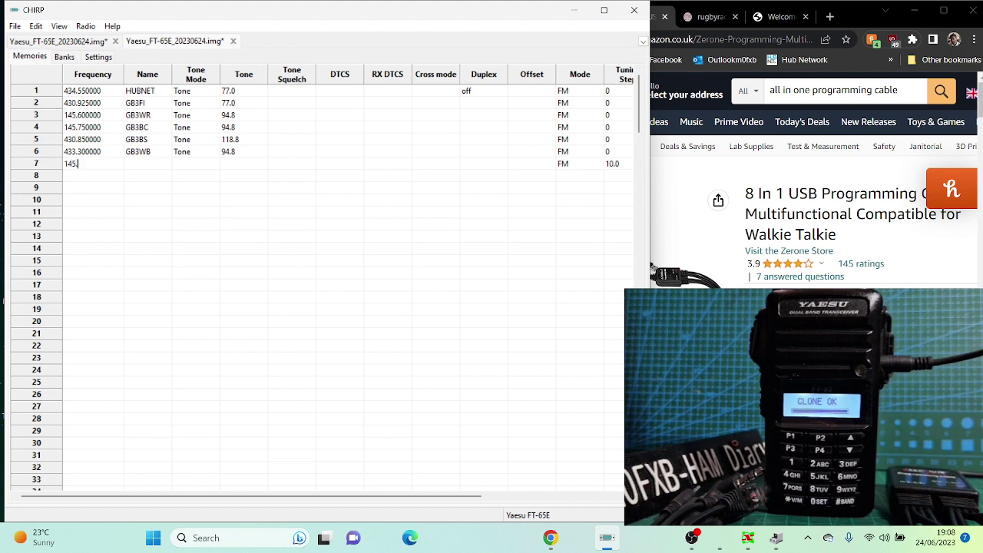
{"action": "left_click", "coordinate": [142, 167]}
{"action": "left_click", "coordinate": [142, 165]}
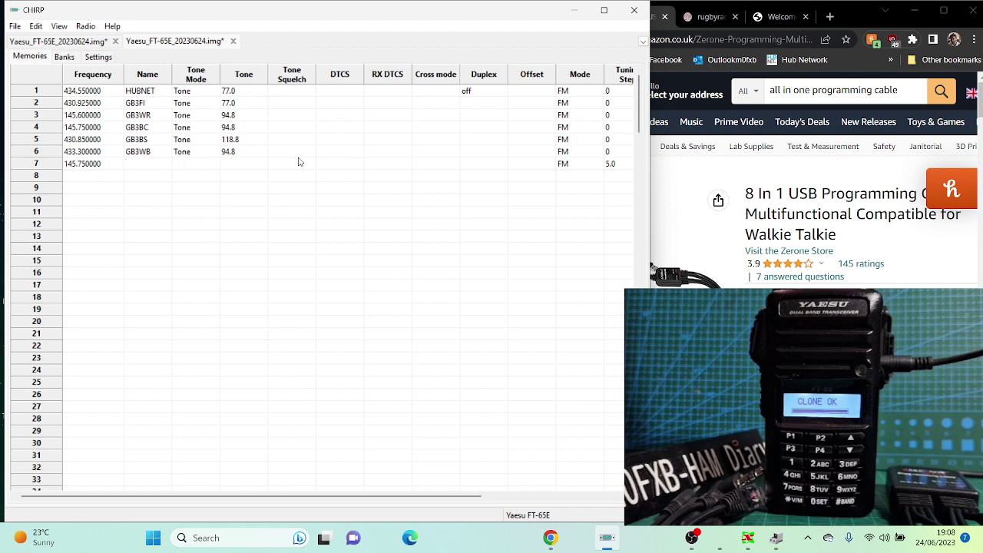
Set the duplex of memory 6 (GB3WB) to "-"
{"action": "left_click", "coordinate": [478, 152]}
{"action": "left_click", "coordinate": [479, 153]}
{"action": "left_click", "coordinate": [503, 152]}
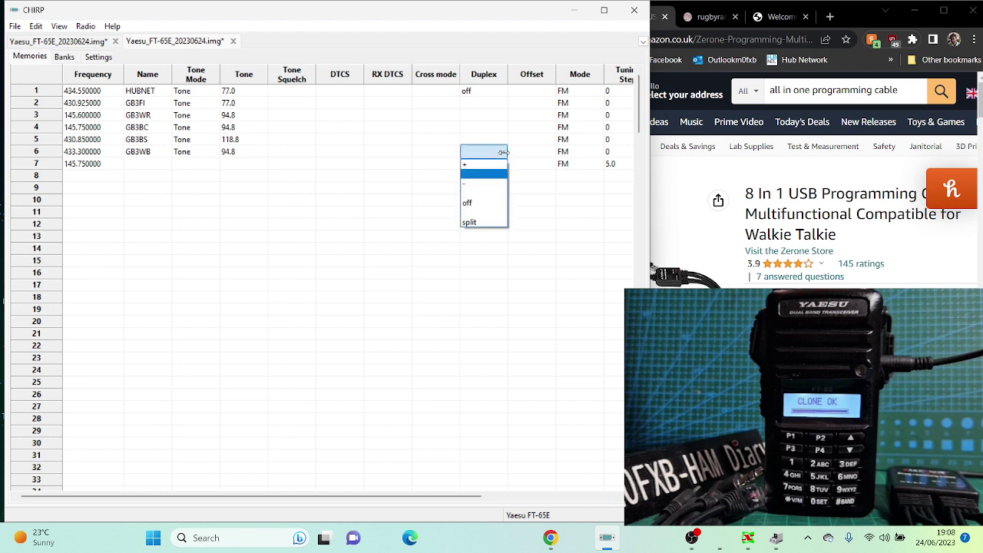
{"action": "left_click", "coordinate": [478, 185]}
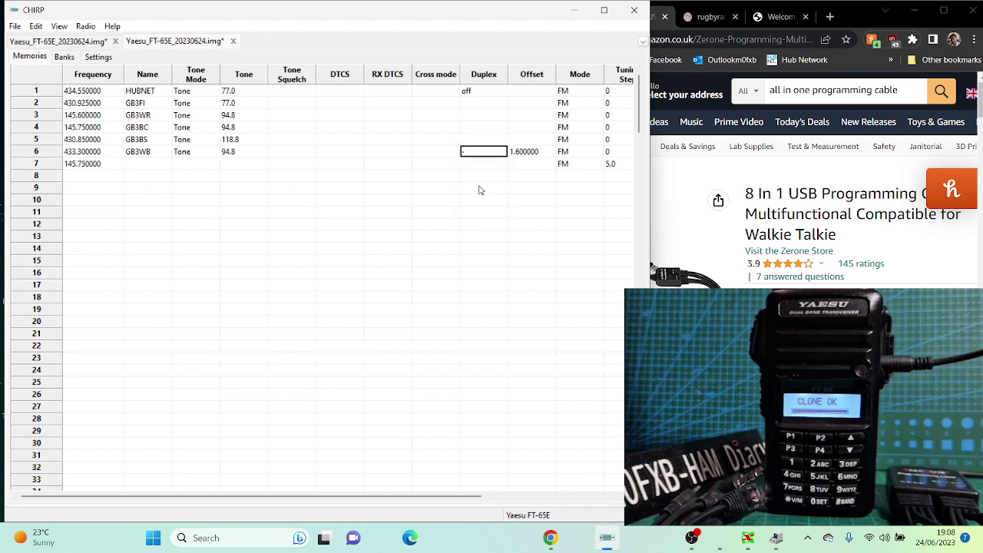
Enter 145.750 again as the frequency of memory 7
{"action": "left_click", "coordinate": [142, 167]}
{"action": "left_click", "coordinate": [87, 169]}
{"action": "type", "text": "145.7"}
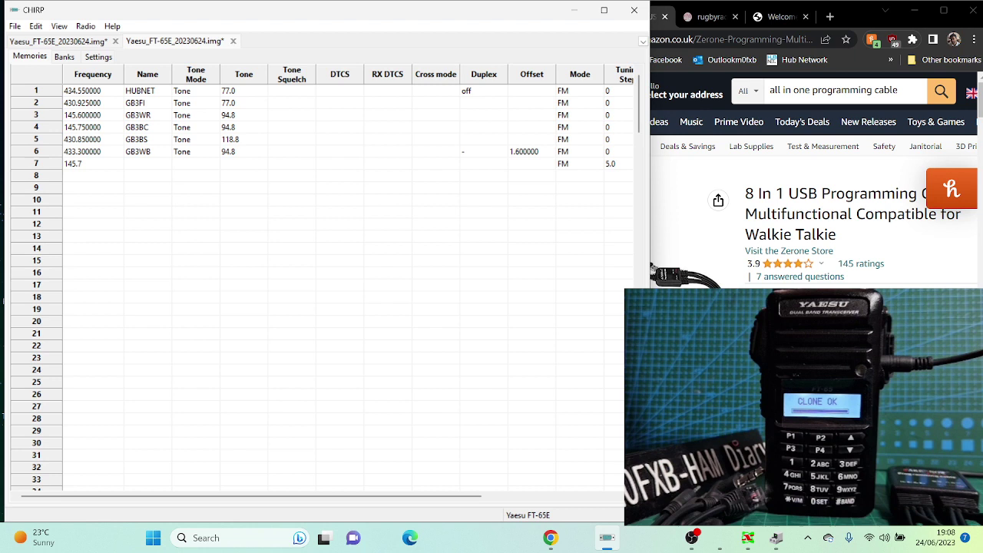
{"action": "type", "text": "50"}
{"action": "left_click", "coordinate": [102, 198]}
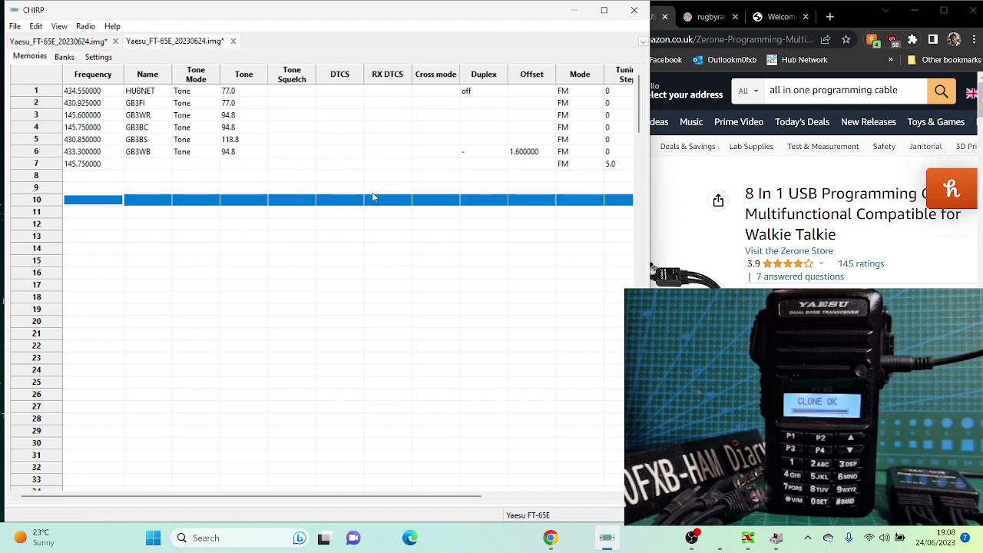
Give memory 7 an offset of 1.600000 with the duplex direction "-"
{"action": "left_click", "coordinate": [549, 167]}
{"action": "left_click", "coordinate": [550, 166]}
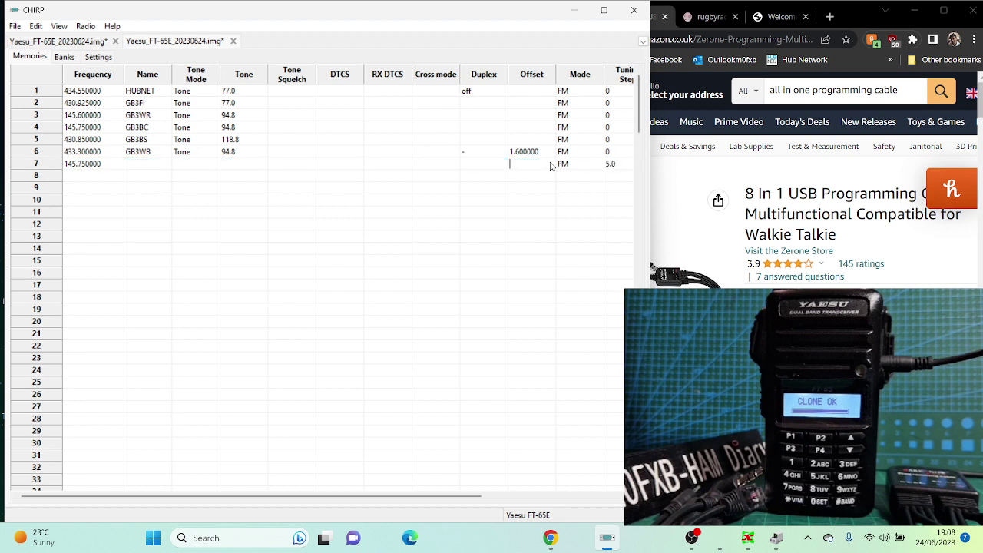
{"action": "type", "text": "1.600000"}
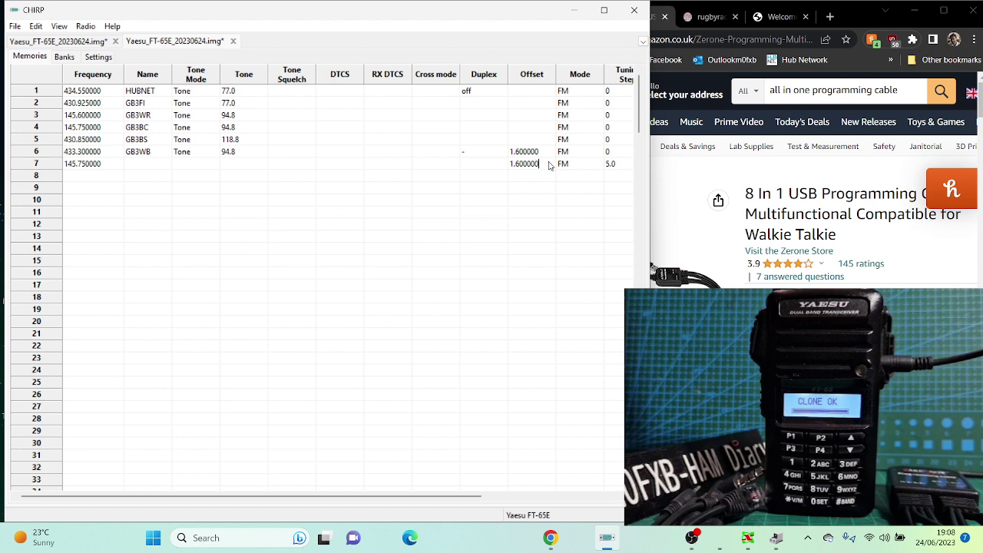
{"action": "left_click", "coordinate": [543, 199]}
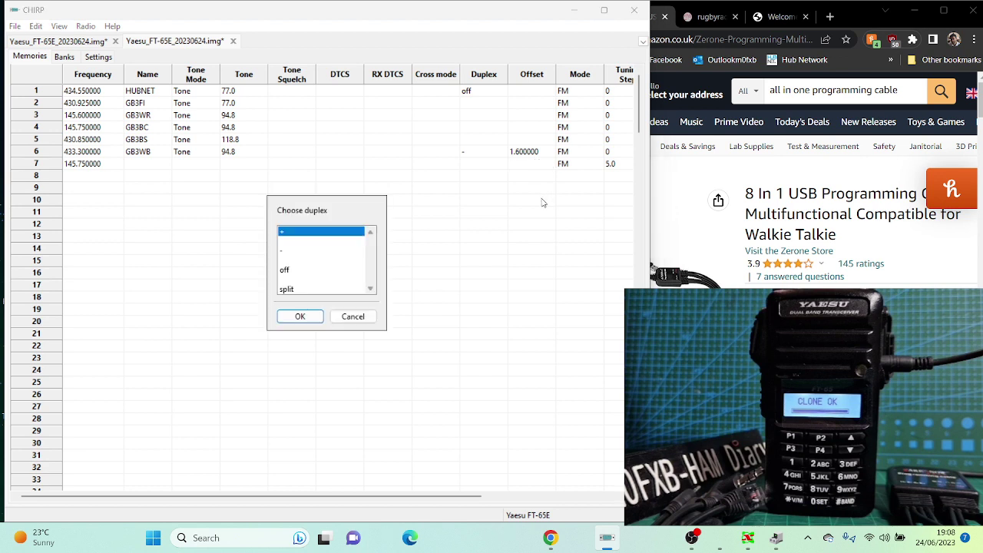
{"action": "left_click", "coordinate": [284, 254]}
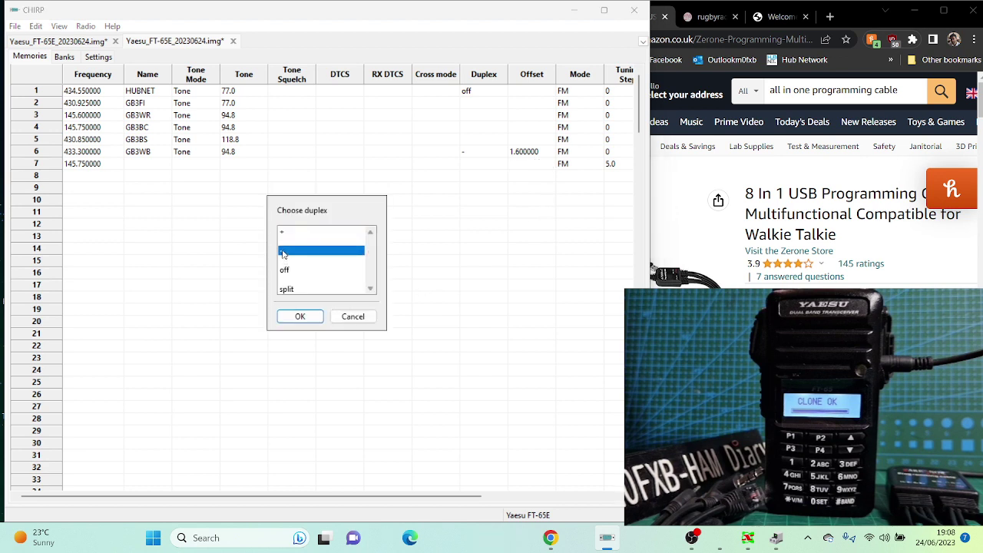
{"action": "left_click", "coordinate": [299, 318]}
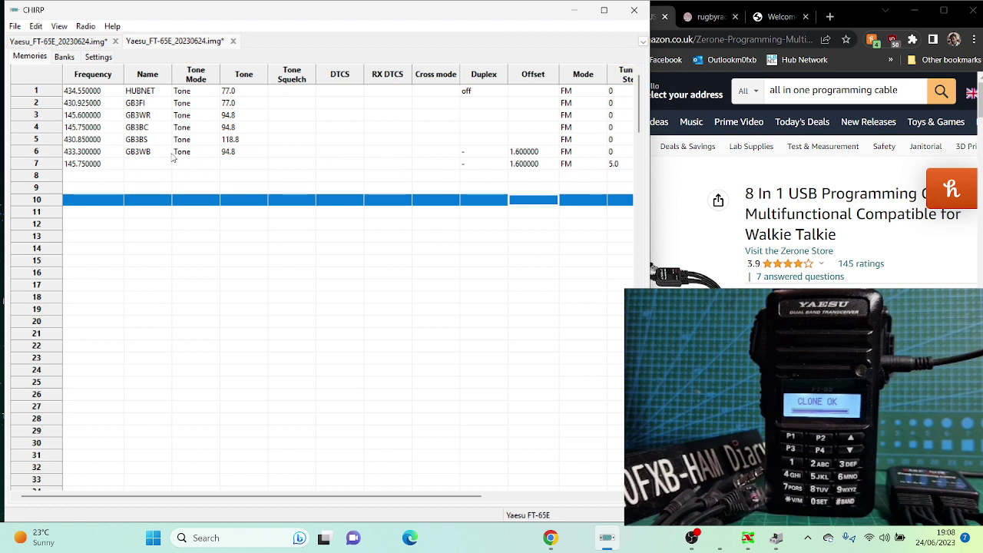
Name memory 7 GB3BC in capital letters
{"action": "left_click", "coordinate": [130, 164]}
{"action": "left_click", "coordinate": [131, 164]}
{"action": "type", "text": "g"}
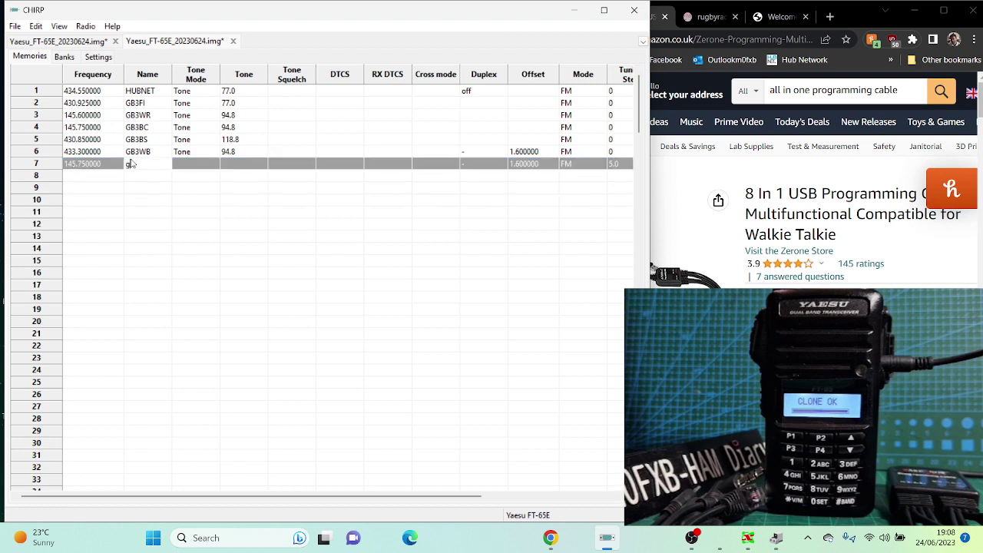
{"action": "key", "text": "Caps_Lock"}
{"action": "key", "text": "BackSpace"}
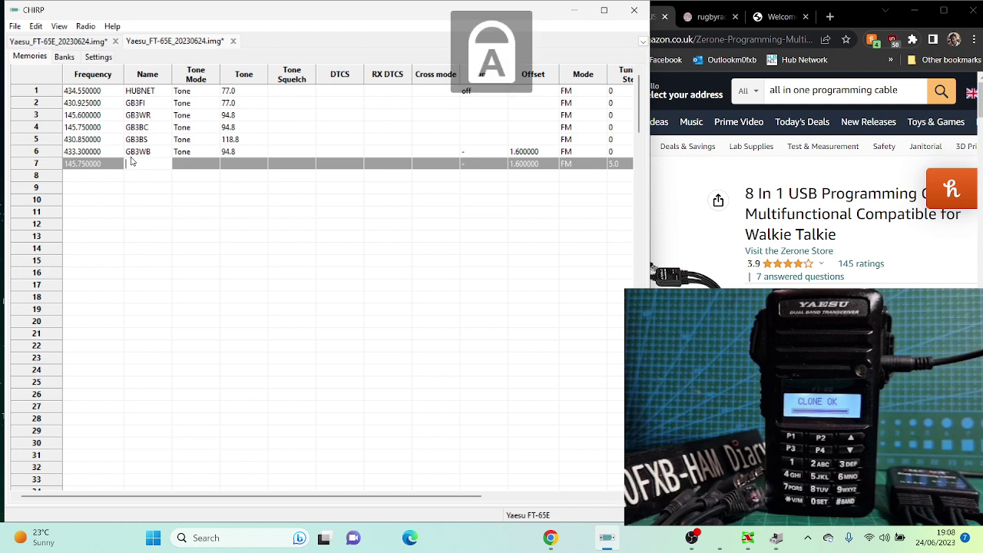
{"action": "type", "text": "GB3BC"}
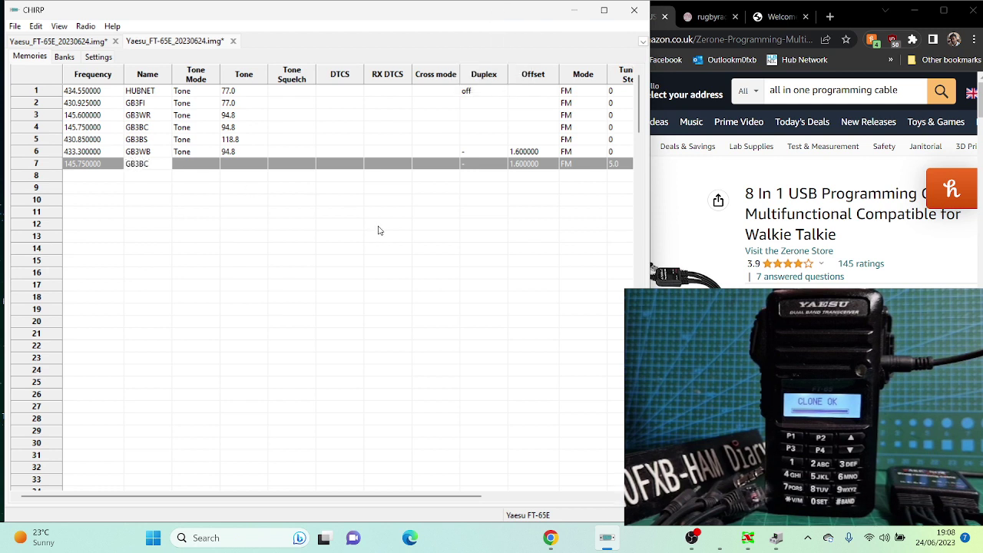
{"action": "left_click", "coordinate": [377, 228]}
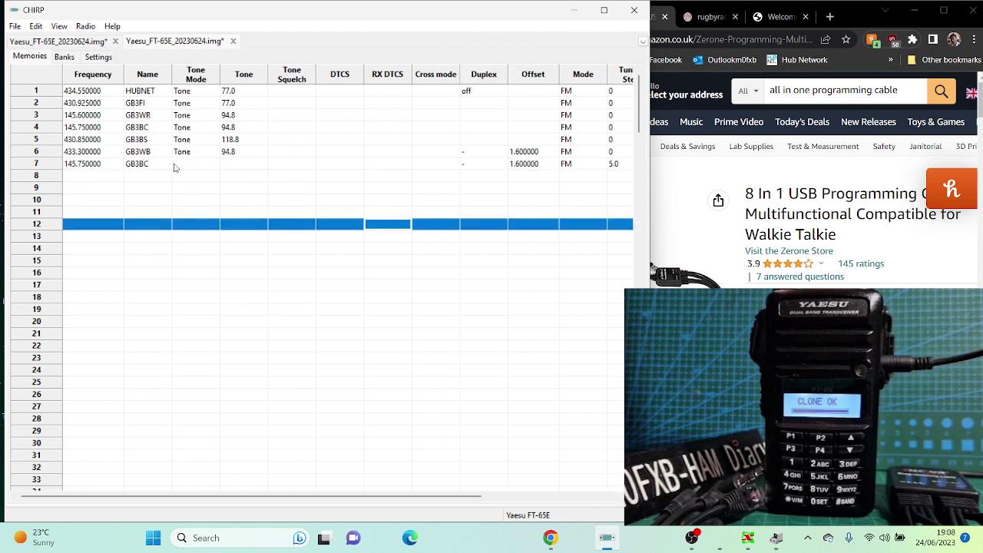
Set the tone mode of memory 7 (GB3BC) to Tone
{"action": "left_click", "coordinate": [208, 169]}
{"action": "left_click", "coordinate": [210, 169]}
{"action": "left_click", "coordinate": [209, 167]}
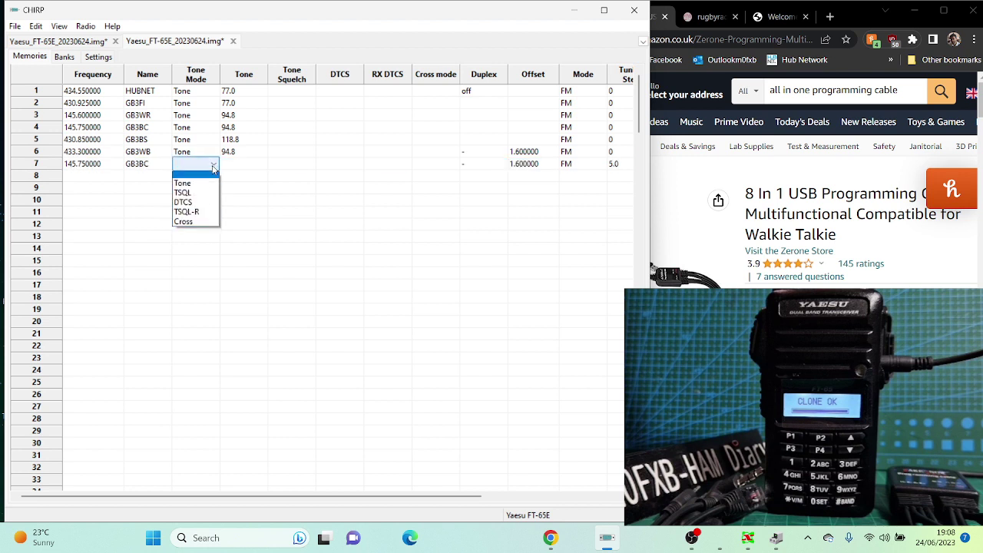
{"action": "left_click", "coordinate": [204, 187]}
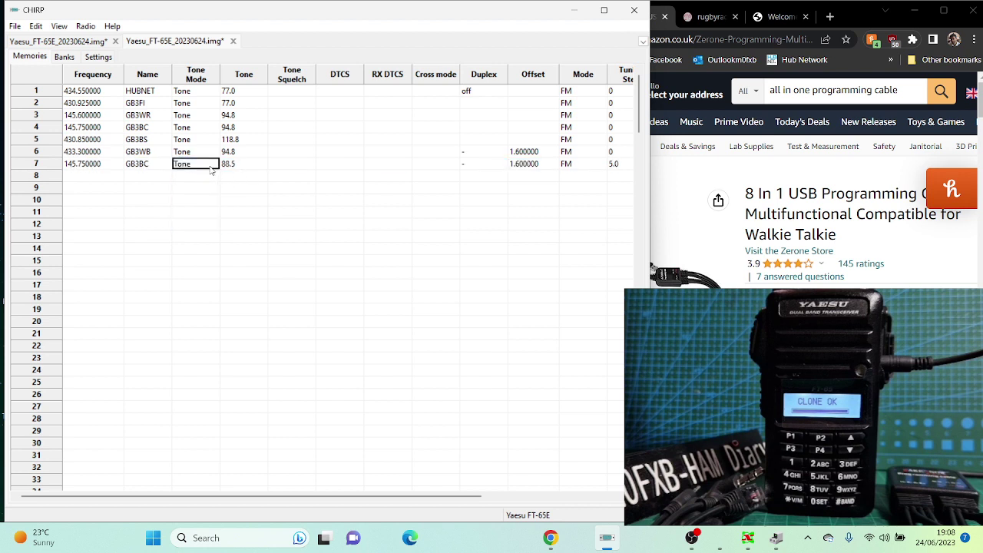
{"action": "left_click", "coordinate": [211, 169]}
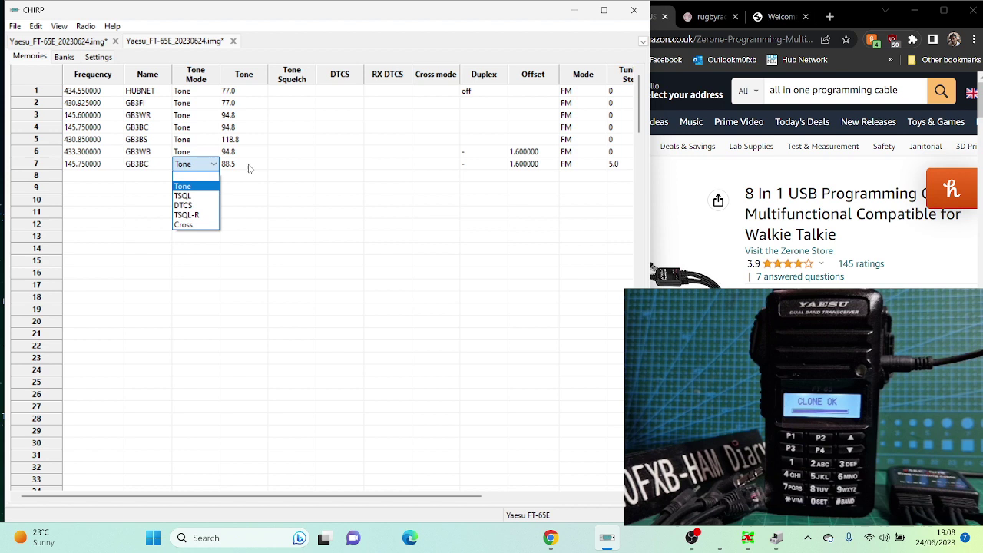
Set the tone of memory 7 (GB3BC) to 94.8
{"action": "left_click", "coordinate": [248, 167]}
{"action": "left_click", "coordinate": [254, 167]}
{"action": "left_click", "coordinate": [262, 167]}
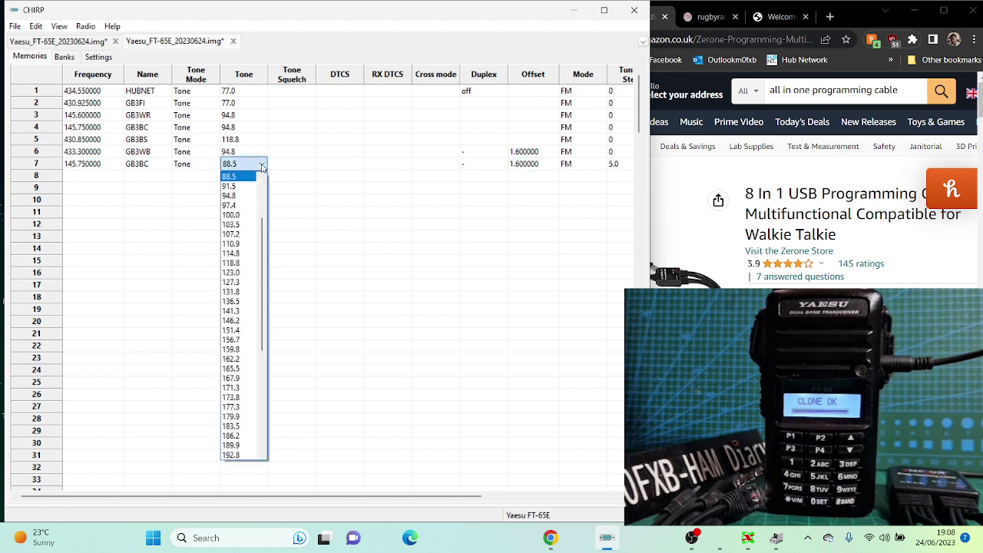
{"action": "scroll", "coordinate": [247, 219], "scroll_direction": "up", "scroll_amount": 1}
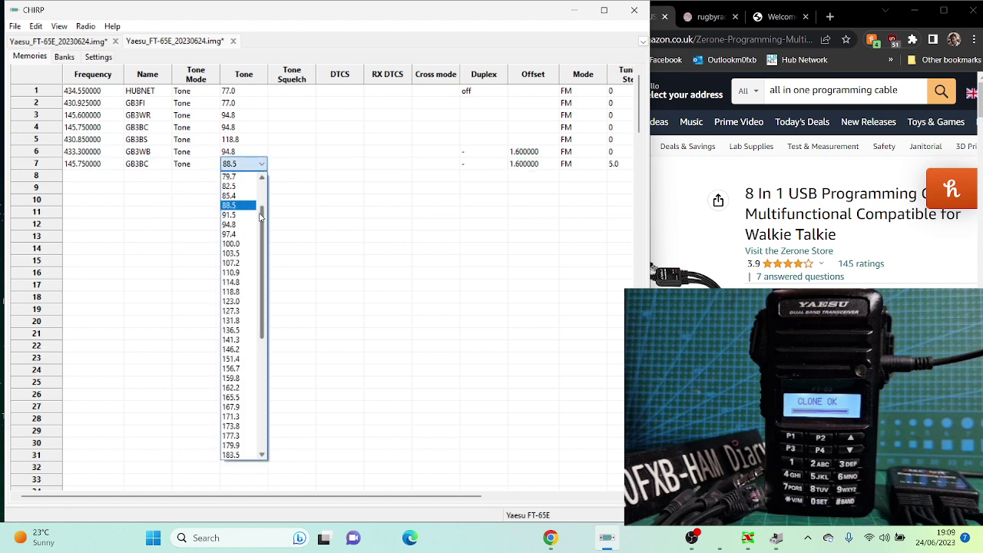
{"action": "left_click", "coordinate": [247, 224]}
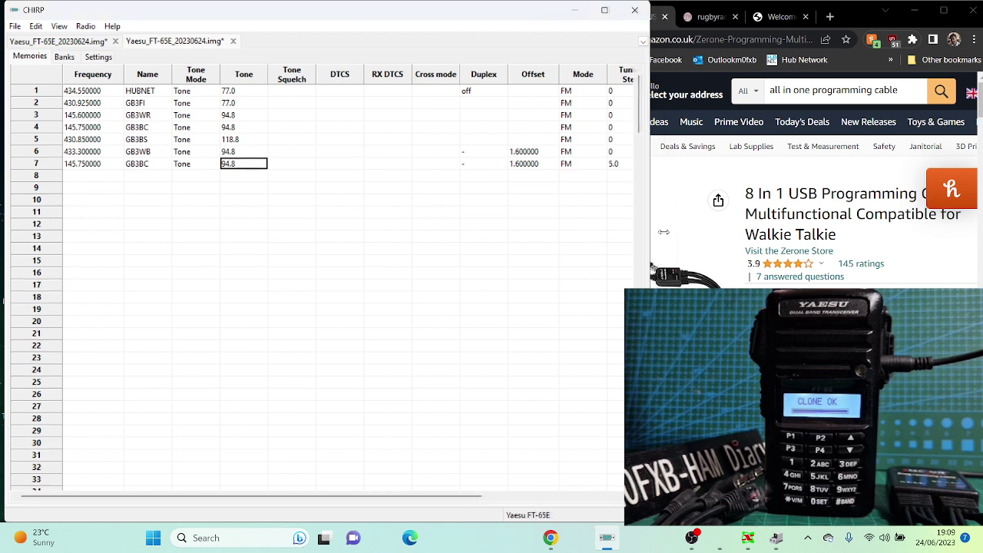
Narrow the CHIRP window, switch to Chrome and look through its open pages, including the Rugby Radios UK cable
{"action": "left_click_drag", "start_coordinate": [650, 235], "coordinate": [576, 239]}
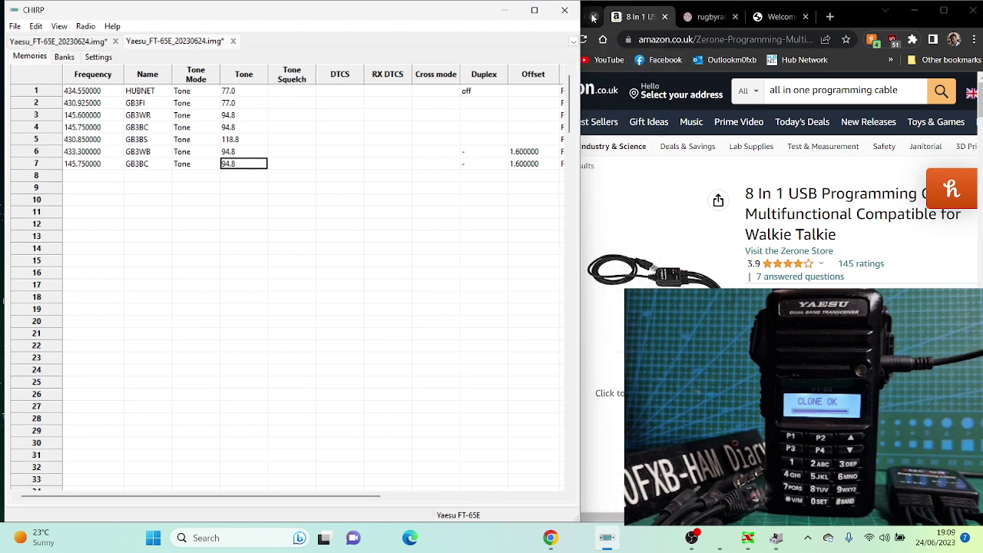
{"action": "left_click", "coordinate": [592, 19]}
{"action": "left_click", "coordinate": [632, 21]}
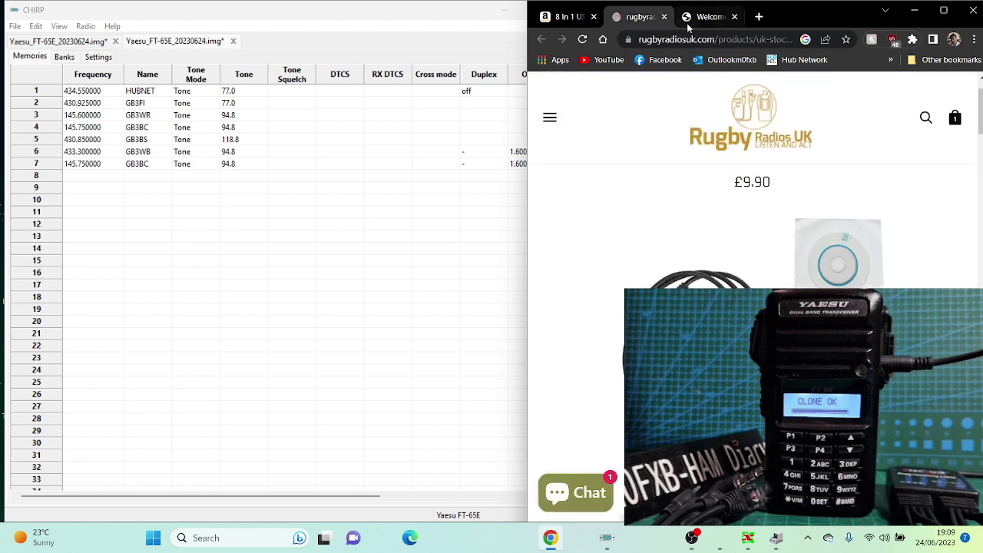
{"action": "left_click", "coordinate": [707, 23]}
Open the CHIRP project's home page on chirp.danplanet.com in a new browser tab
{"action": "left_click", "coordinate": [759, 18]}
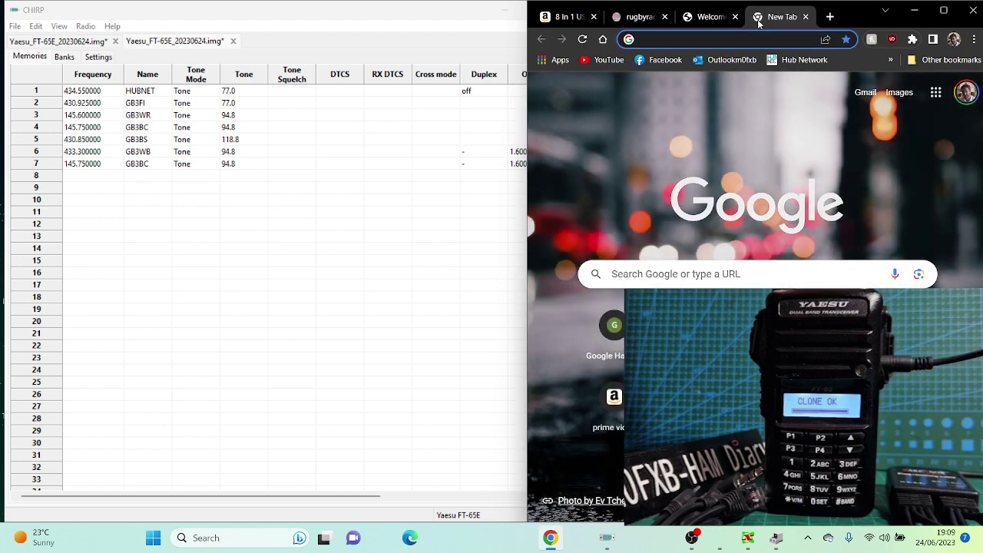
{"action": "type", "text": "CHIRP"}
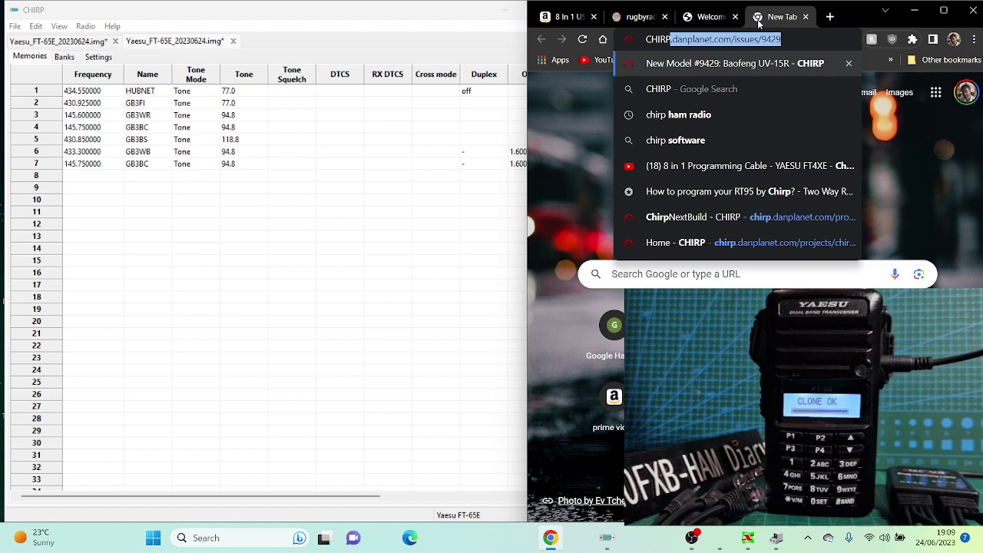
{"action": "key", "text": "Return"}
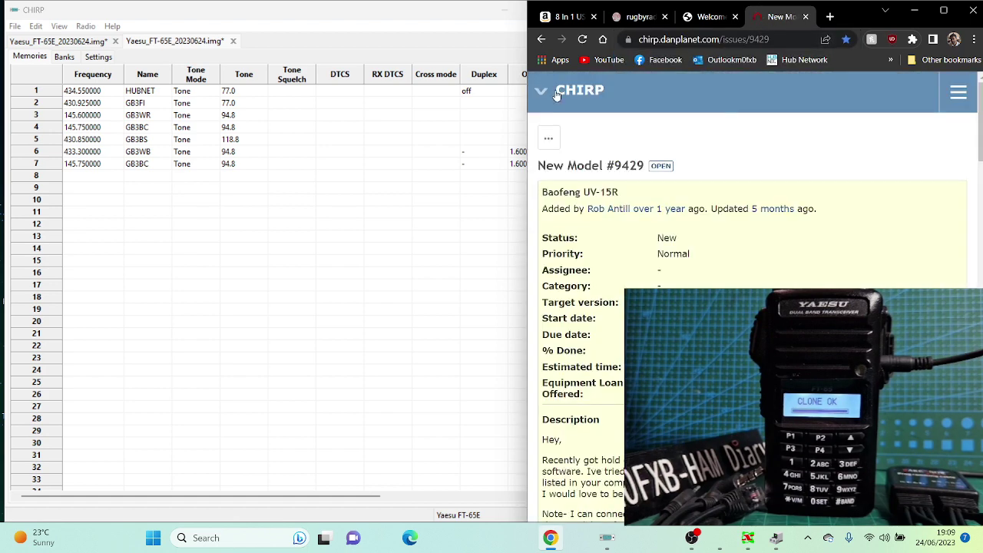
{"action": "left_click", "coordinate": [960, 102]}
{"action": "left_click", "coordinate": [868, 144]}
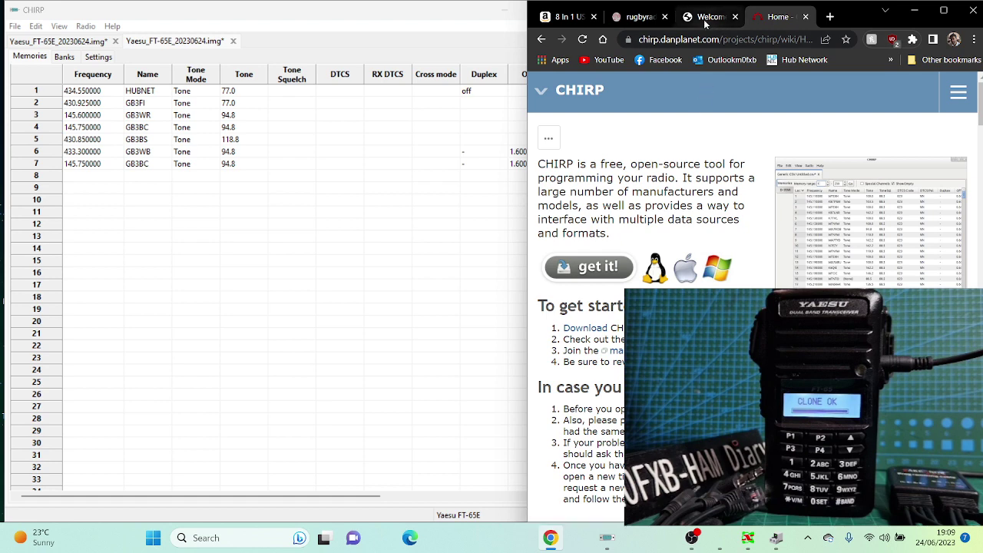
Look again at the open Rugby Radios UK and Amazon cable pages, returning to the CHIRP home page
{"action": "left_click", "coordinate": [708, 16]}
{"action": "left_click", "coordinate": [637, 16]}
{"action": "left_click", "coordinate": [573, 17]}
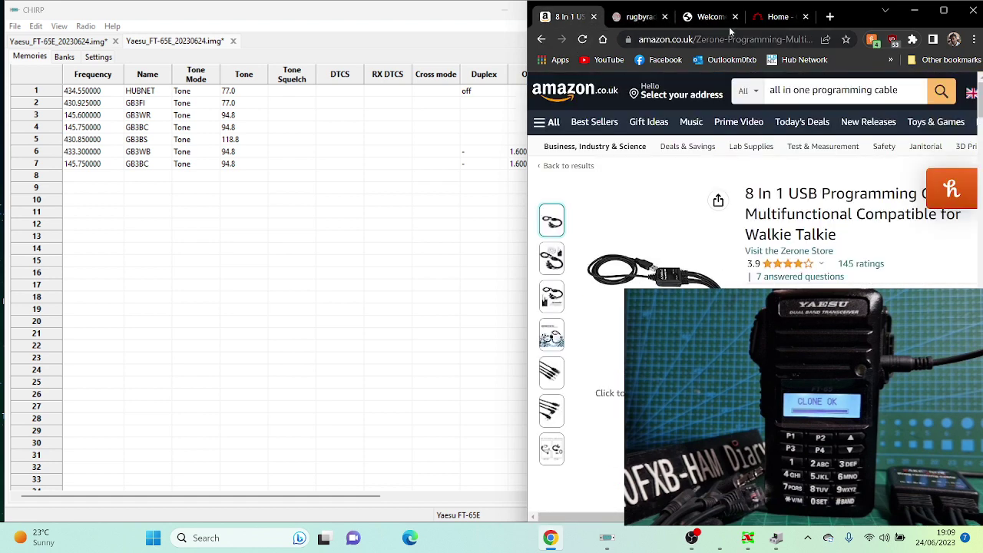
{"action": "left_click", "coordinate": [785, 18]}
Switch back to CHIRP and assign memories 1 to 7 to Bank 1
{"action": "left_click", "coordinate": [206, 289]}
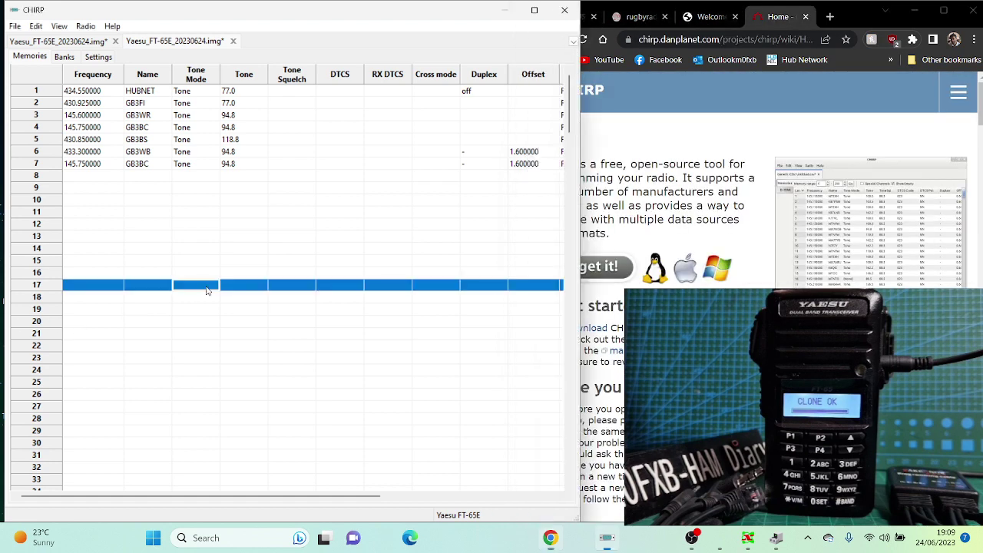
{"action": "left_click", "coordinate": [65, 58]}
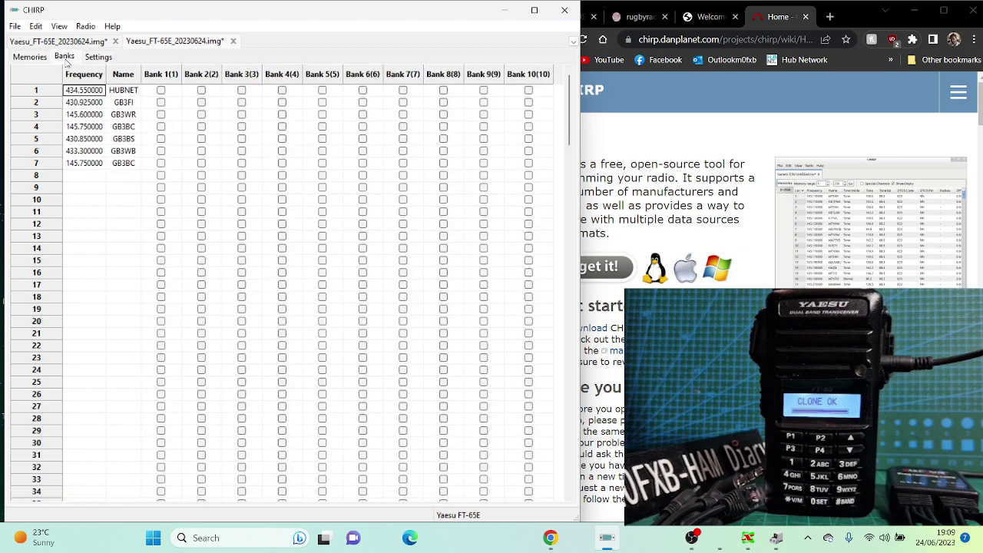
{"action": "left_click", "coordinate": [161, 90]}
{"action": "left_click", "coordinate": [161, 102]}
{"action": "left_click", "coordinate": [160, 114]}
{"action": "left_click", "coordinate": [161, 126]}
{"action": "left_click", "coordinate": [161, 151]}
{"action": "left_click", "coordinate": [161, 163]}
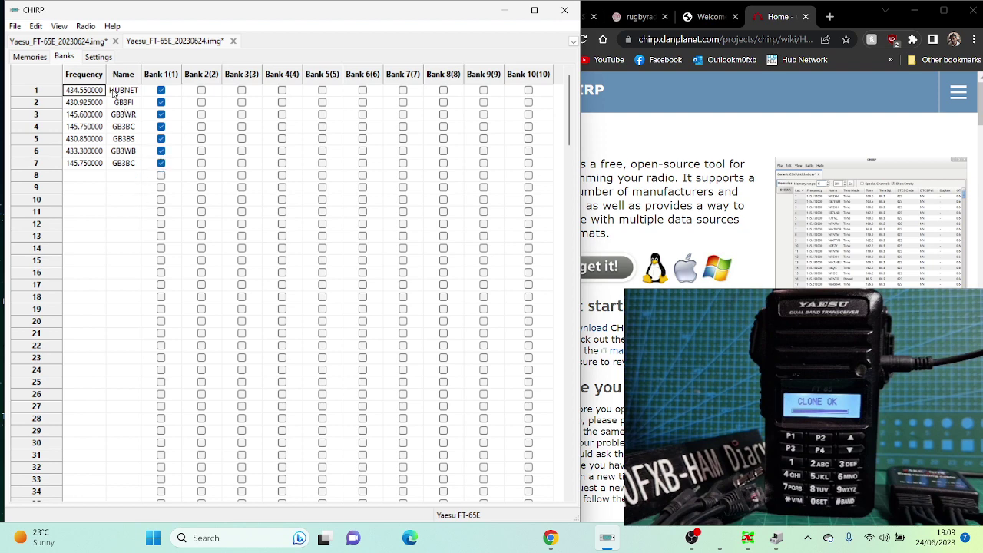
Look through the radio's Miscellaneous, ARTS and CTCSS/DCS/DTMF settings, including the DTMF Mode options
{"action": "left_click", "coordinate": [98, 57]}
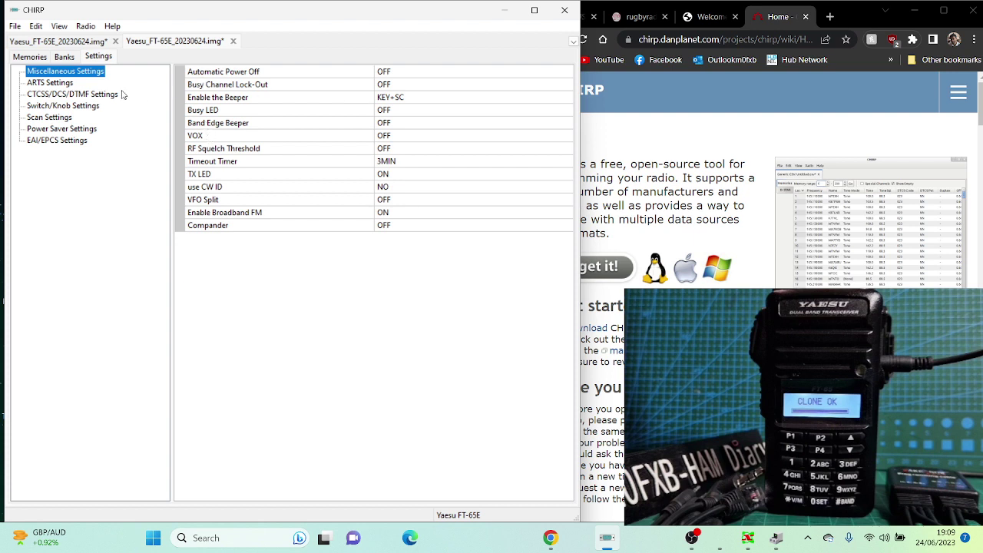
{"action": "left_click", "coordinate": [51, 83]}
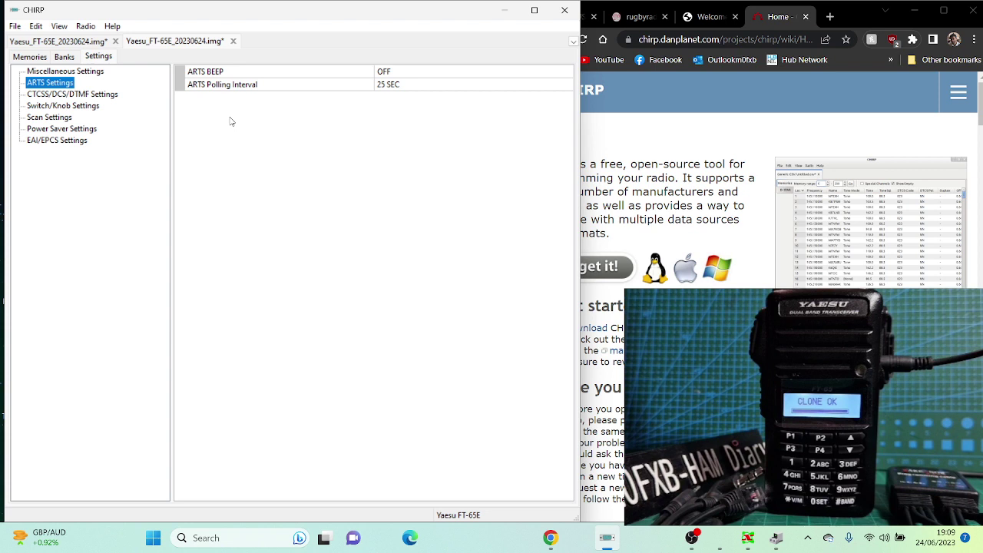
{"action": "left_click", "coordinate": [73, 95]}
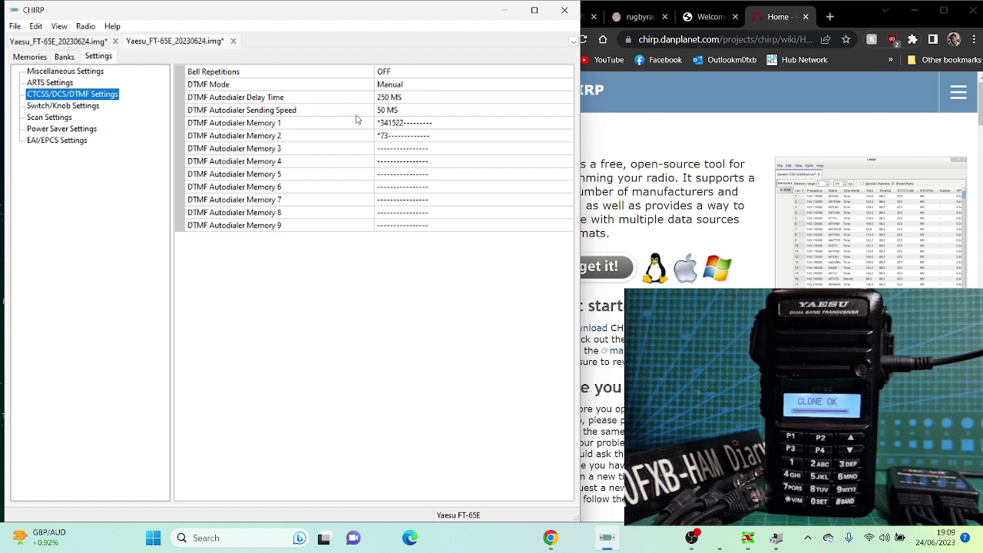
{"action": "left_click", "coordinate": [388, 88]}
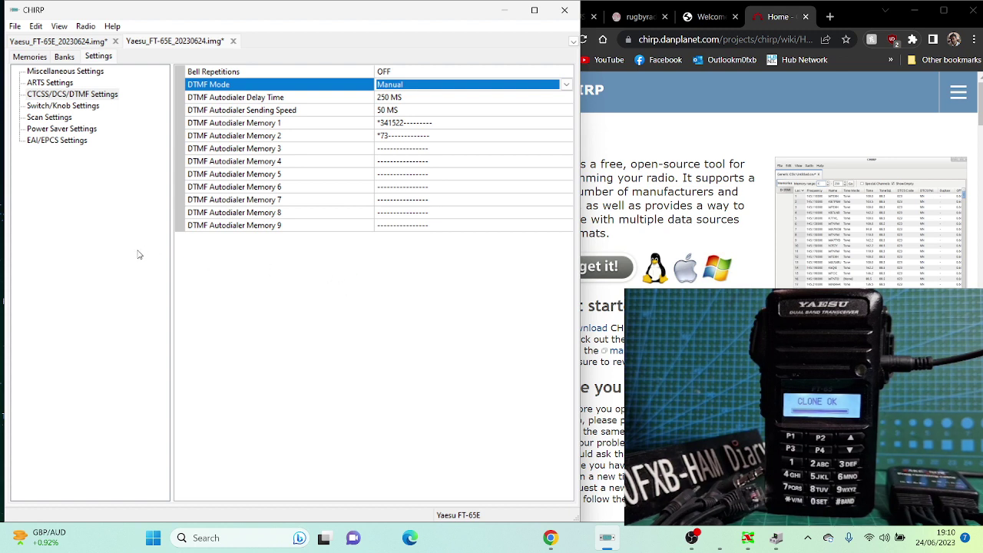
{"action": "left_click", "coordinate": [567, 85]}
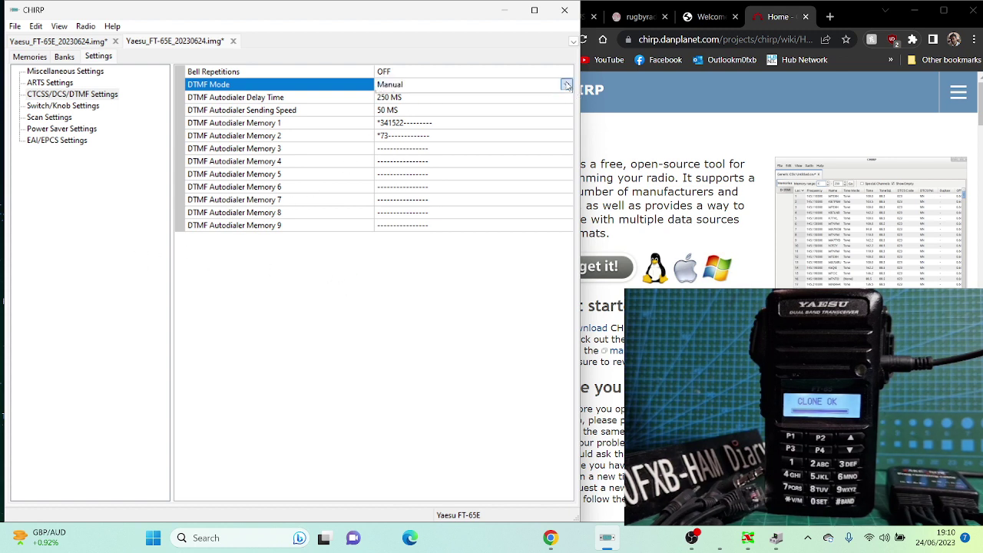
{"action": "left_click", "coordinate": [567, 84]}
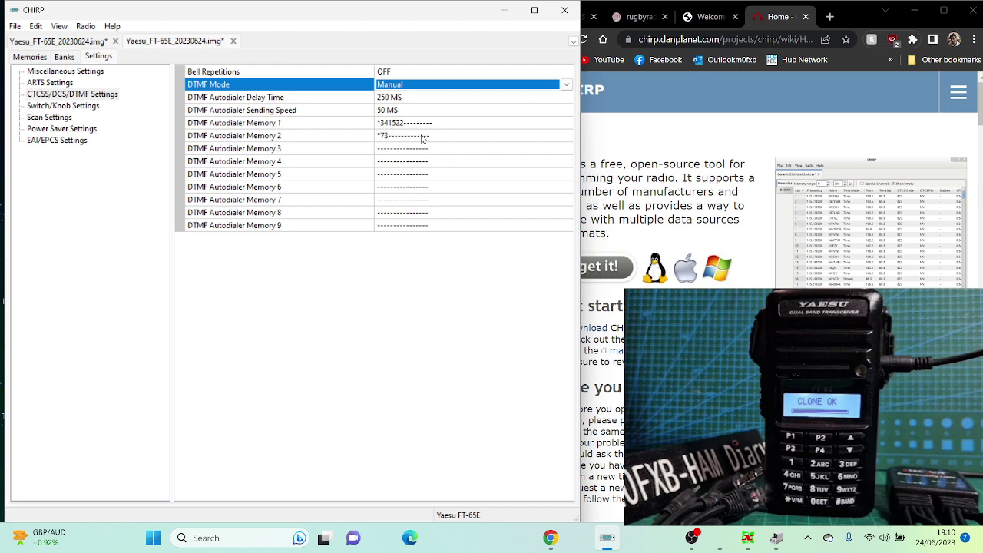
Review the Switch/Knob settings and the available submode and mode options for Programmable key 1
{"action": "left_click", "coordinate": [54, 105]}
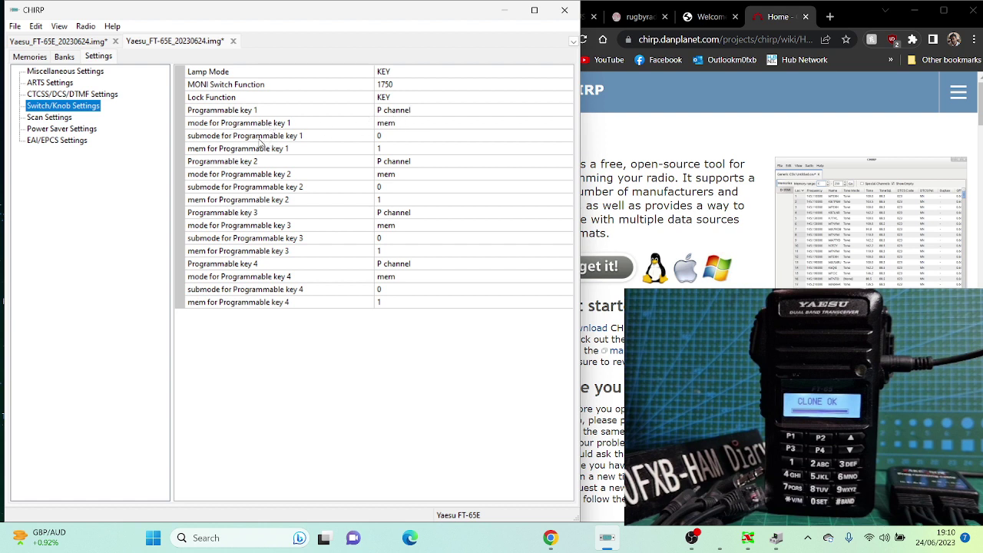
{"action": "left_click", "coordinate": [399, 138]}
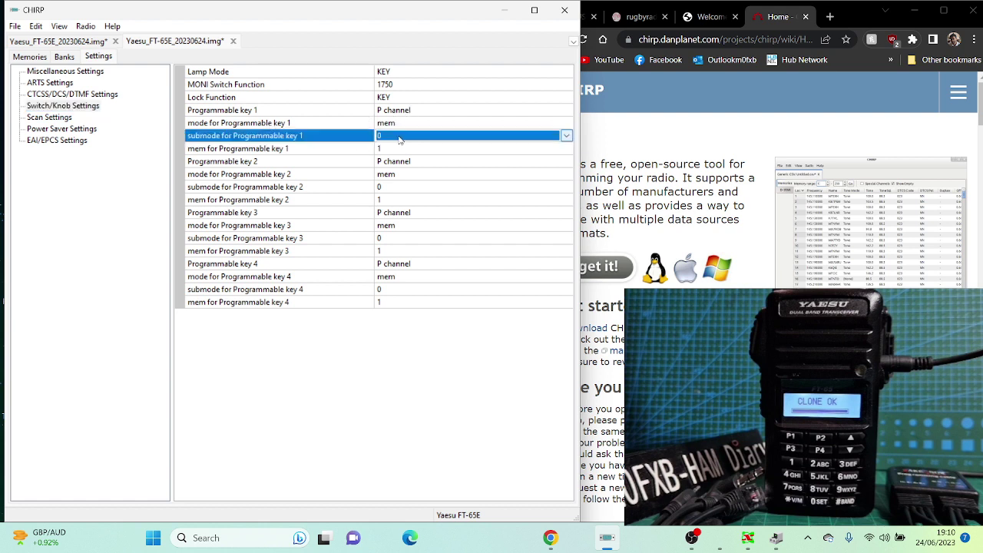
{"action": "left_click", "coordinate": [399, 138]}
{"action": "left_click", "coordinate": [400, 140]}
{"action": "left_click", "coordinate": [399, 140]}
{"action": "left_click", "coordinate": [399, 138]}
{"action": "left_click", "coordinate": [399, 124]}
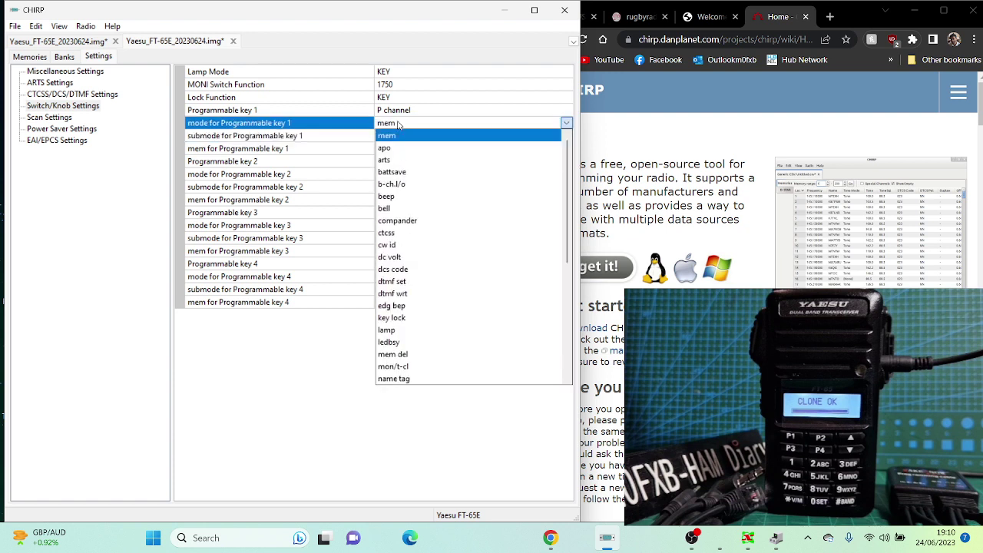
{"action": "left_click", "coordinate": [399, 123]}
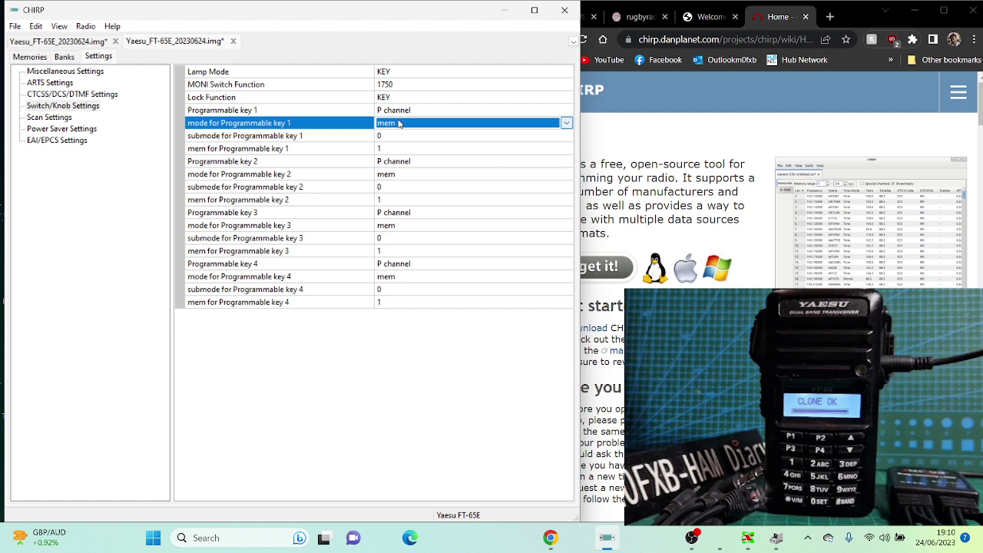
{"action": "left_click", "coordinate": [399, 123]}
{"action": "left_click", "coordinate": [398, 123]}
View the Scan, Power Saver and EAI/EPCS settings, and return to the memory list
{"action": "left_click", "coordinate": [61, 118]}
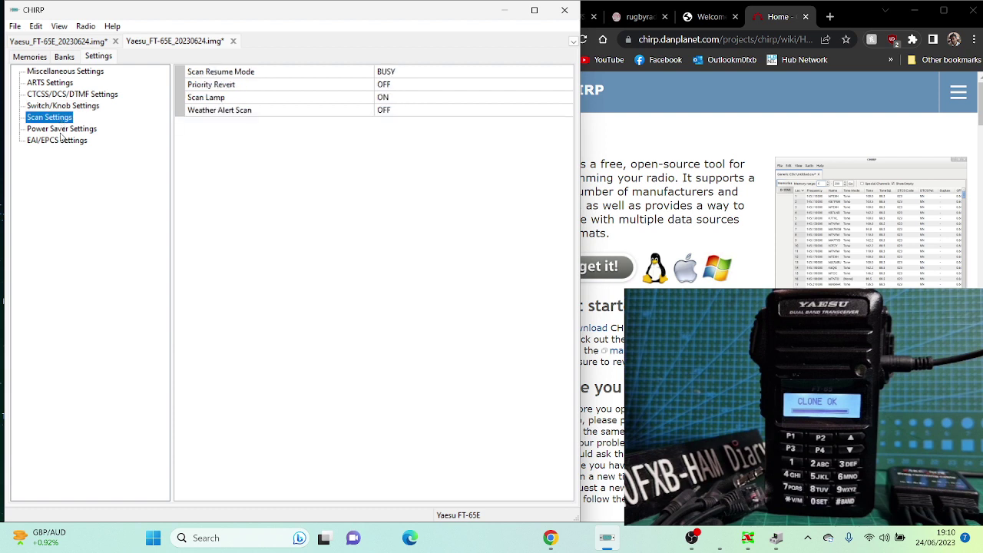
{"action": "left_click", "coordinate": [61, 132]}
{"action": "left_click", "coordinate": [62, 142]}
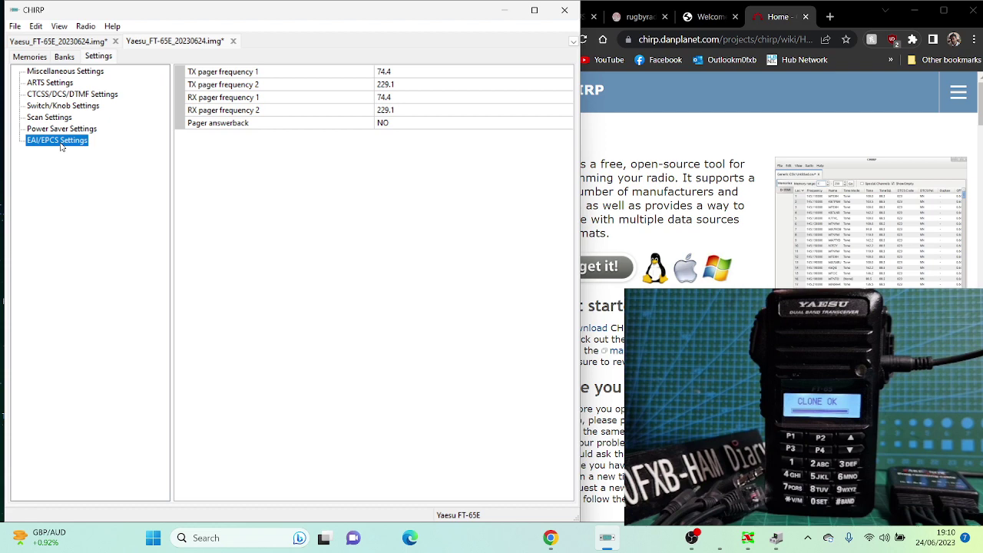
{"action": "left_click", "coordinate": [66, 57]}
{"action": "left_click", "coordinate": [98, 59]}
{"action": "left_click", "coordinate": [65, 58]}
{"action": "left_click", "coordinate": [45, 59]}
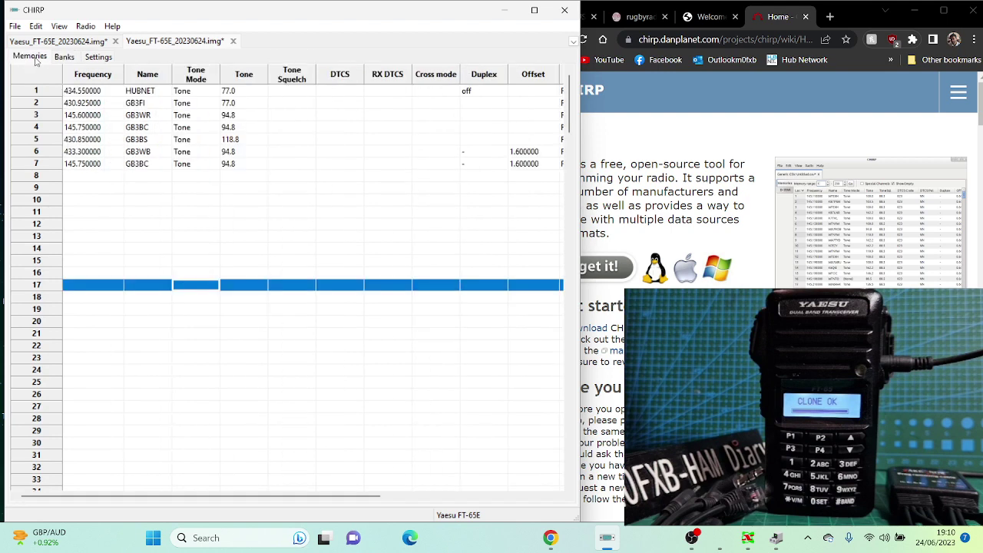
Export the memories to the Desktop as the CSV file Yaesu_FT-65E_20230624
{"action": "left_click", "coordinate": [15, 26]}
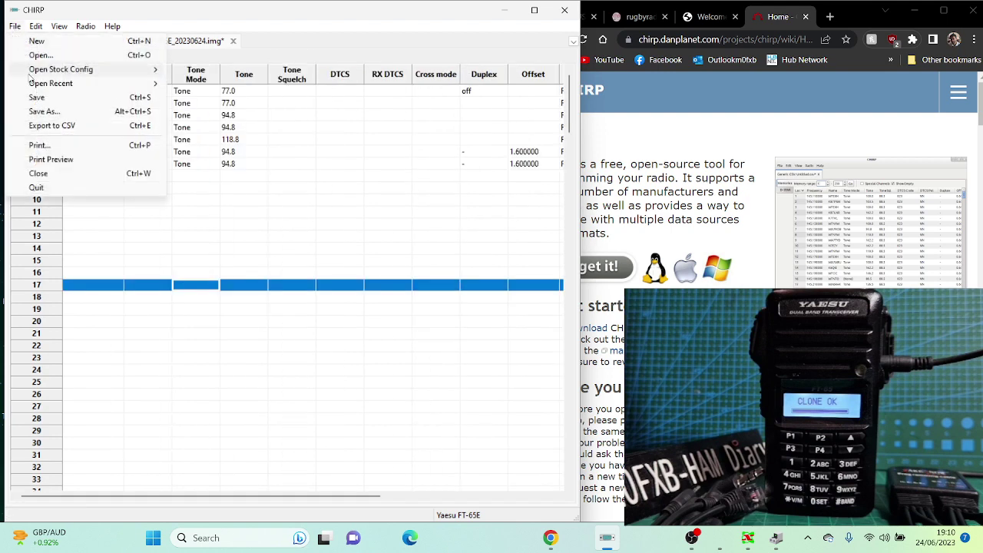
{"action": "left_click", "coordinate": [51, 125]}
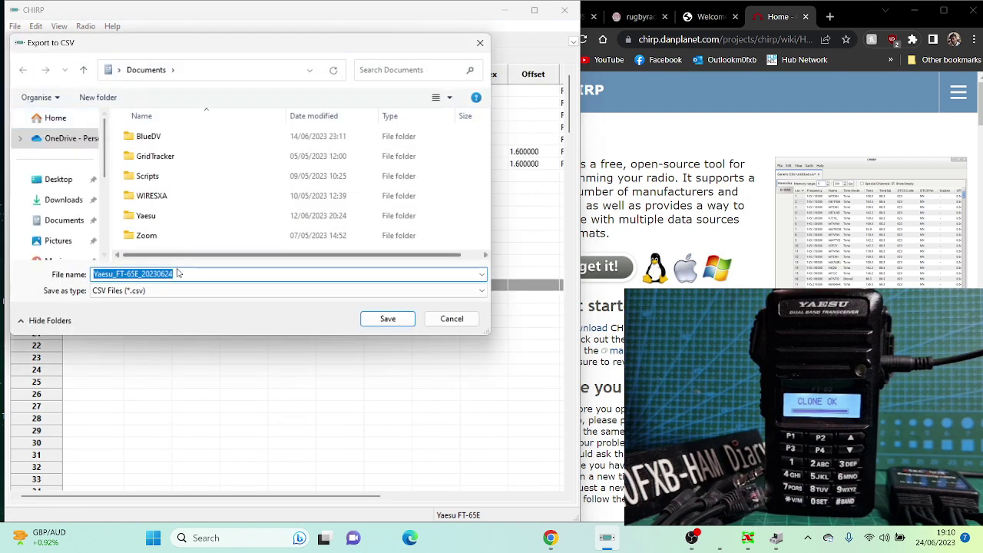
{"action": "left_click", "coordinate": [61, 180]}
{"action": "left_click", "coordinate": [388, 319]}
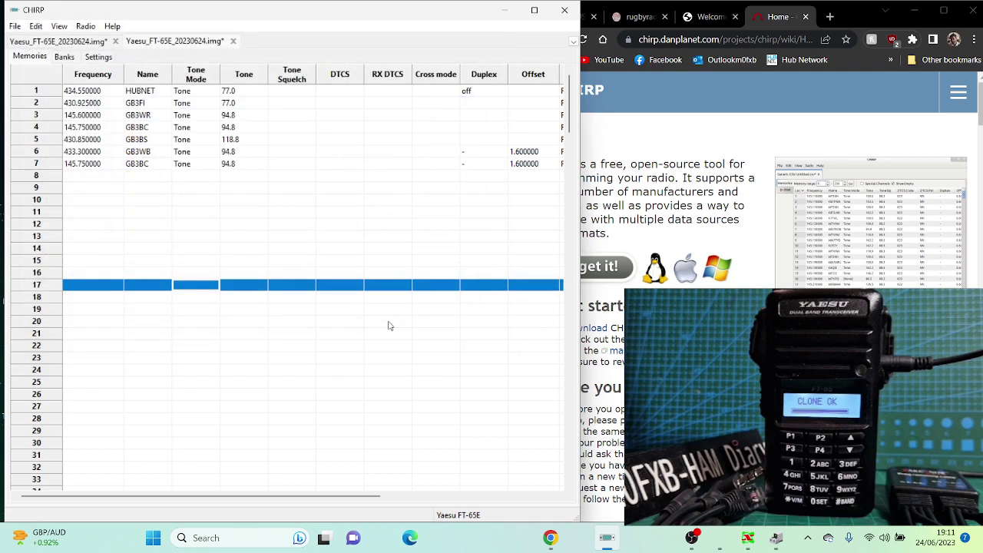
Save the radio image under the name Yaesu_FT-65E_20230624 on the Desktop as a CHIRP .img file
{"action": "left_click", "coordinate": [15, 27]}
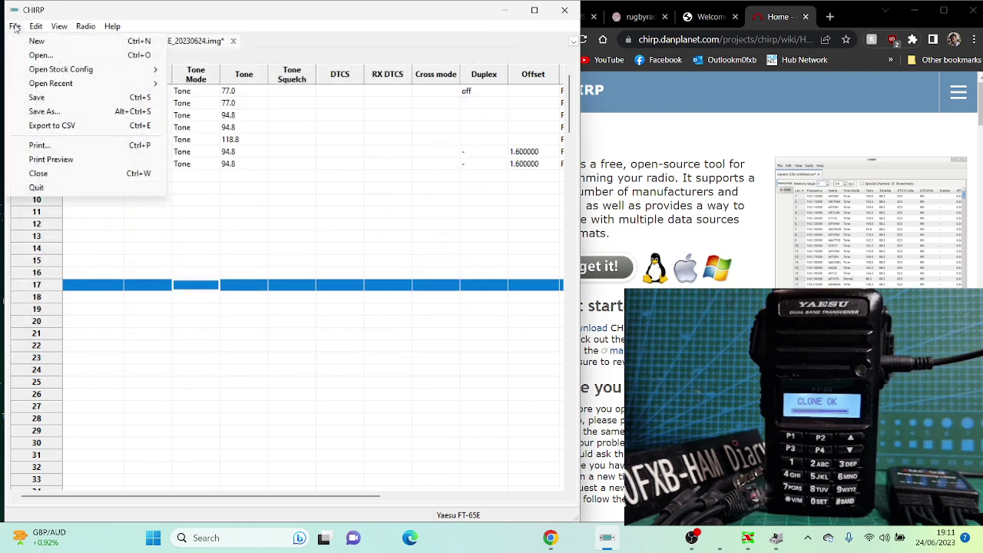
{"action": "mouse_move", "coordinate": [36, 26]}
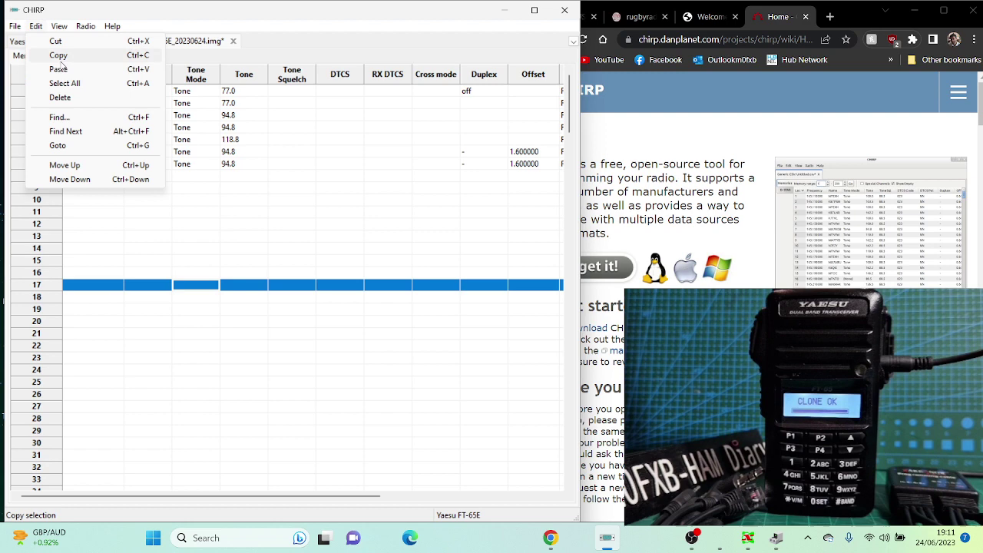
{"action": "left_click", "coordinate": [65, 111]}
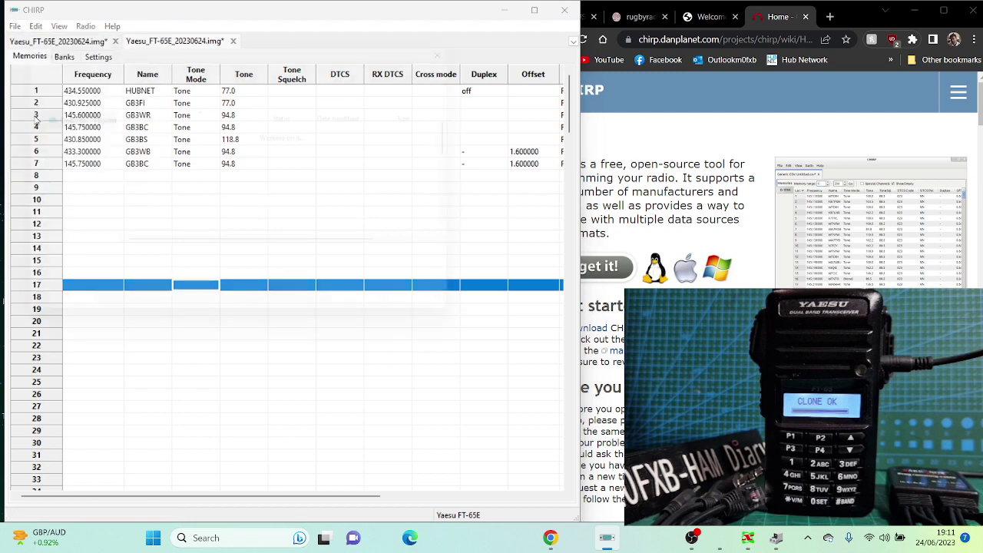
{"action": "left_click", "coordinate": [53, 183]}
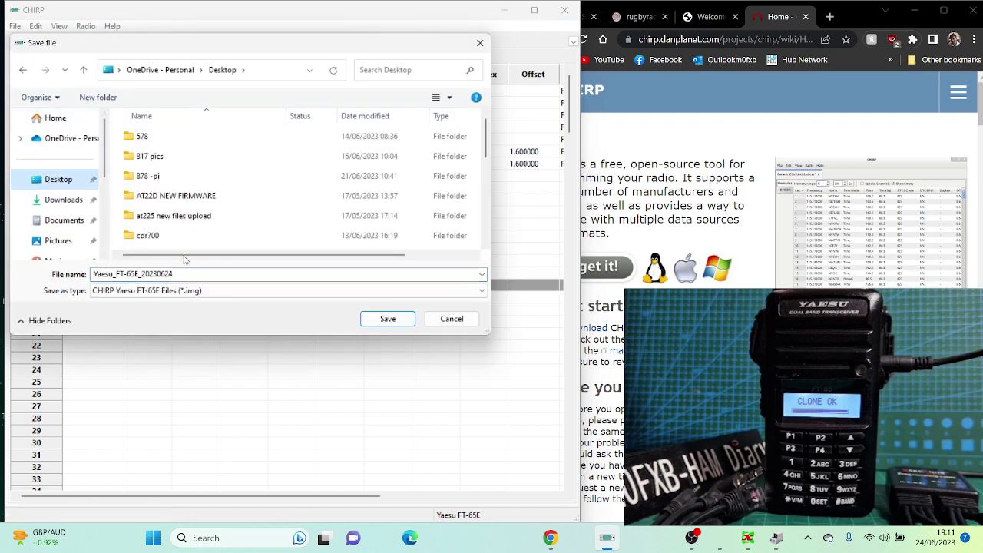
{"action": "left_click", "coordinate": [388, 318]}
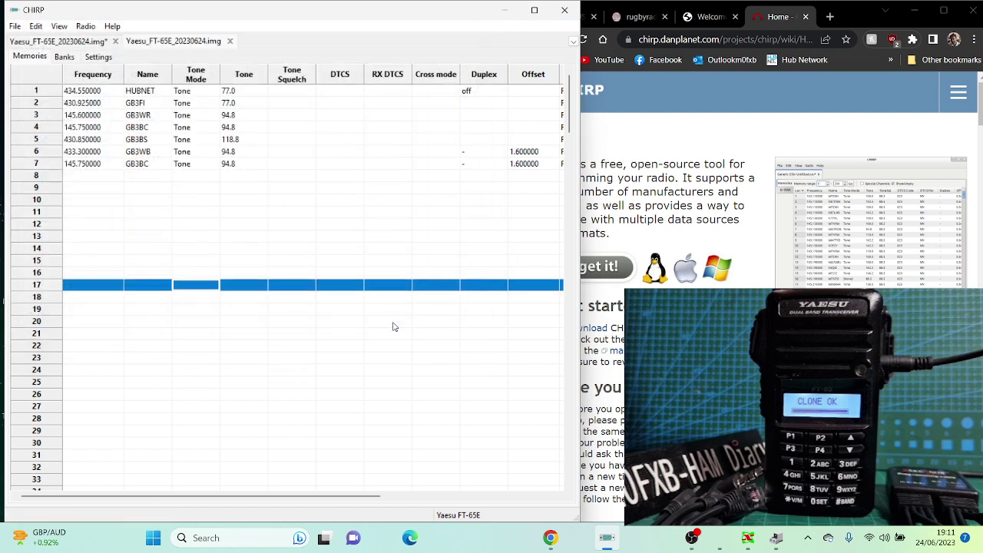
Select all rows in the memory list and glance at the radio's settings and banks
{"action": "left_click", "coordinate": [34, 28]}
{"action": "mouse_move", "coordinate": [47, 29]}
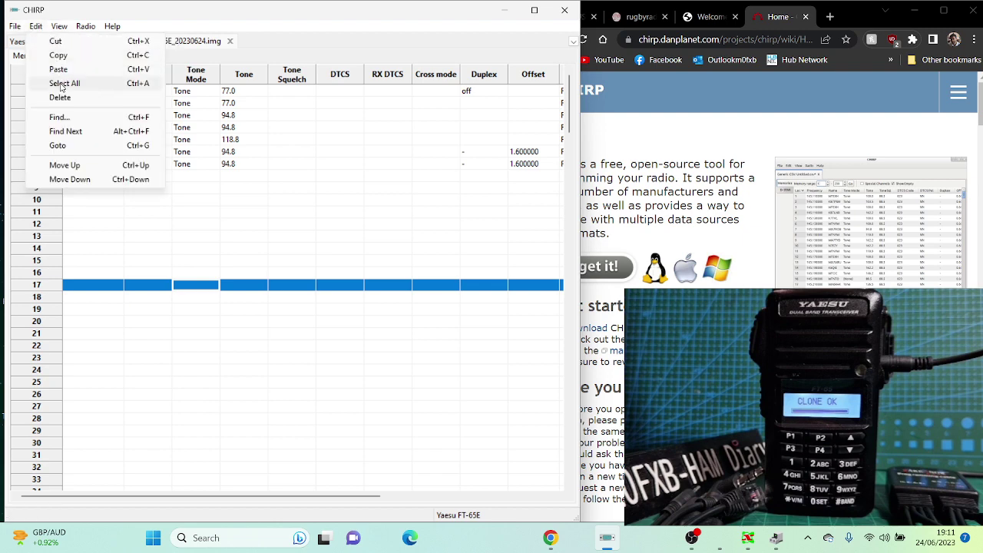
{"action": "left_click", "coordinate": [62, 84]}
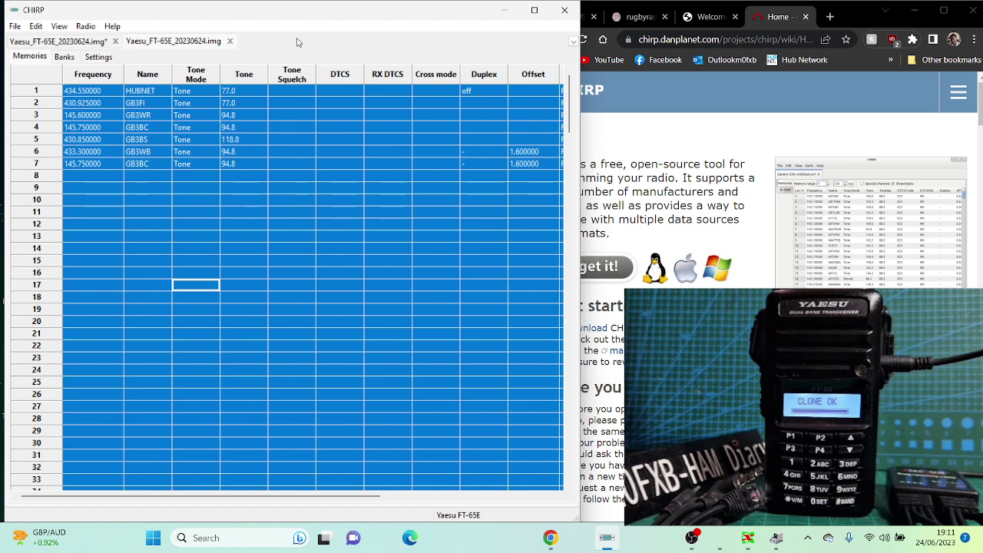
{"action": "left_click", "coordinate": [37, 28]}
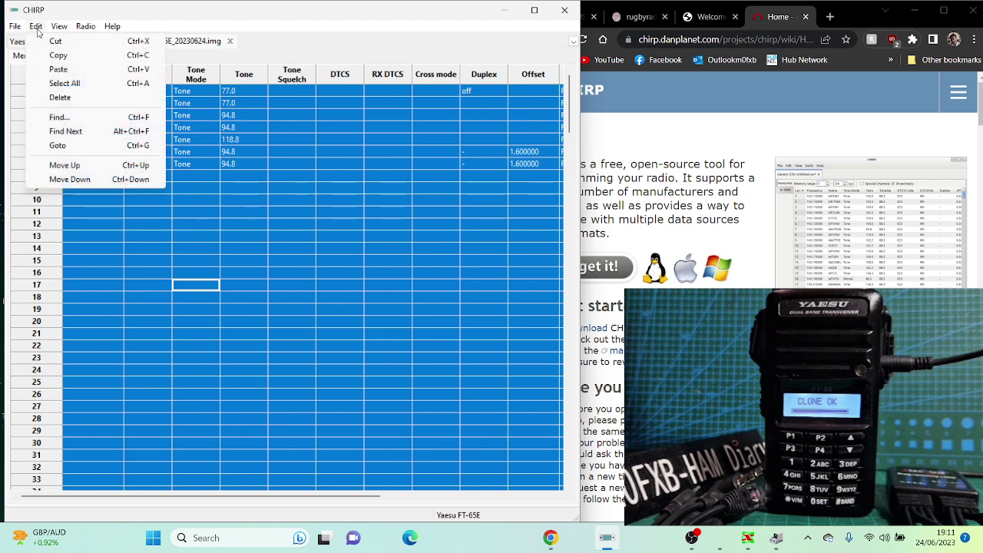
{"action": "left_click", "coordinate": [36, 30]}
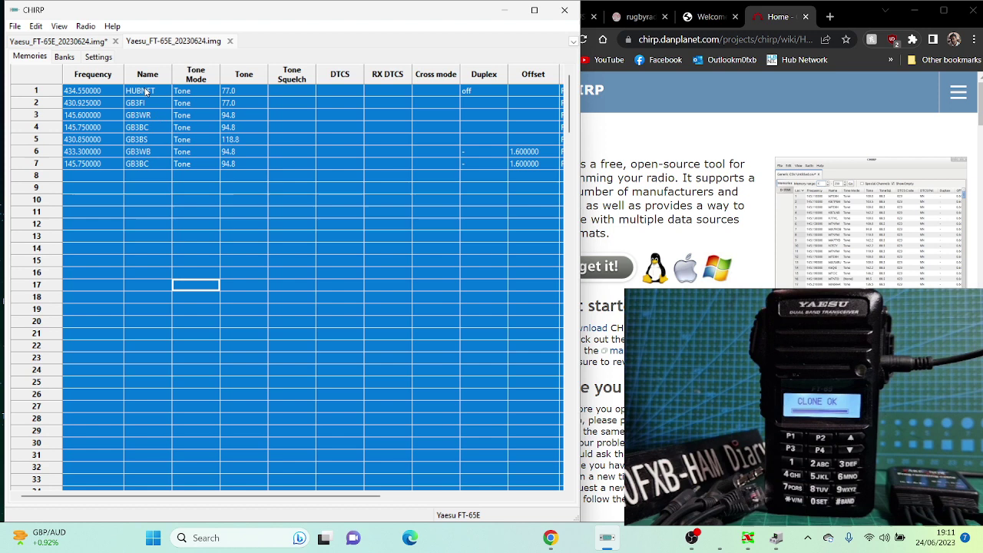
{"action": "left_click", "coordinate": [98, 58]}
{"action": "left_click", "coordinate": [66, 57]}
{"action": "left_click", "coordinate": [35, 57]}
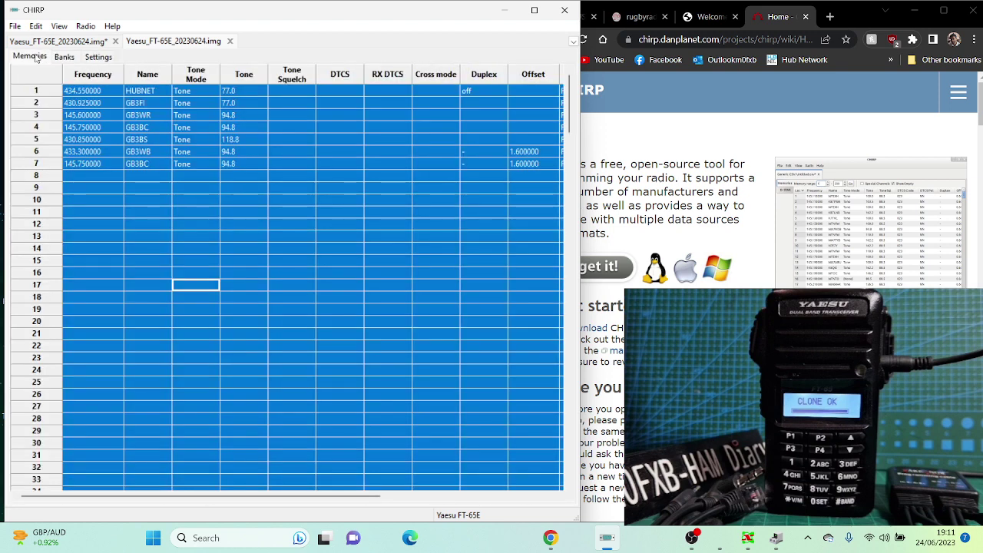
Select memory rows 1 to 9, and replace that selection with empty row 14
{"action": "left_click", "coordinate": [34, 152]}
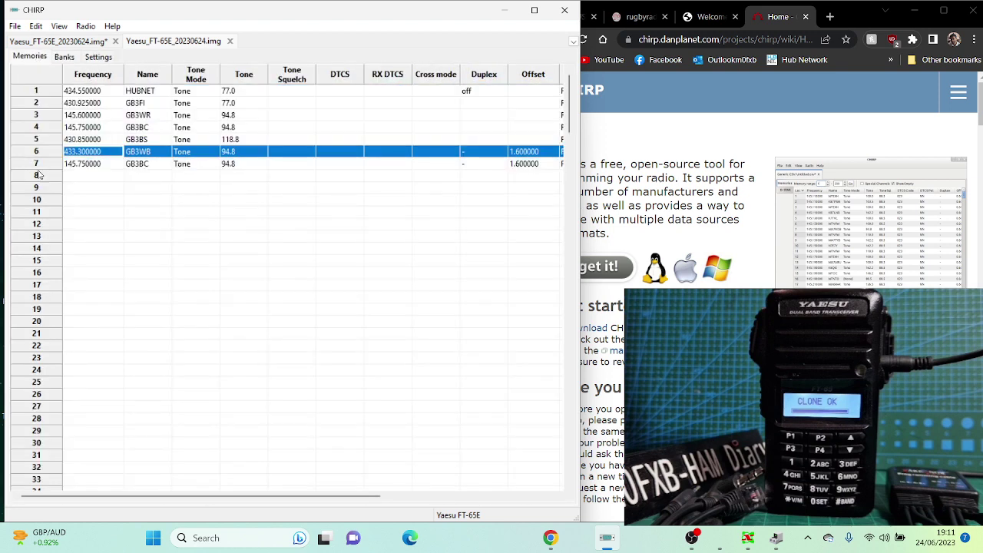
{"action": "left_click_drag", "start_coordinate": [40, 167], "coordinate": [79, 192]}
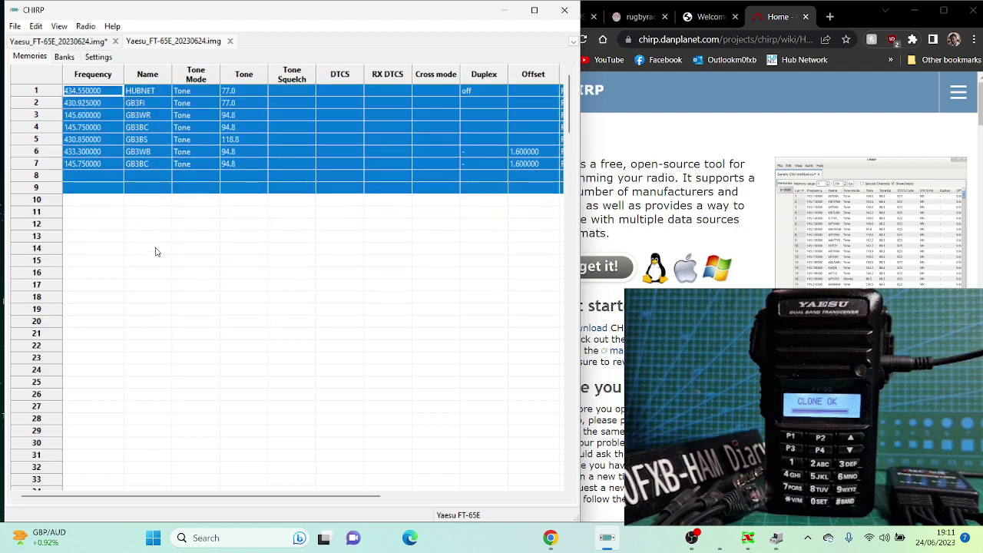
{"action": "left_click", "coordinate": [156, 250]}
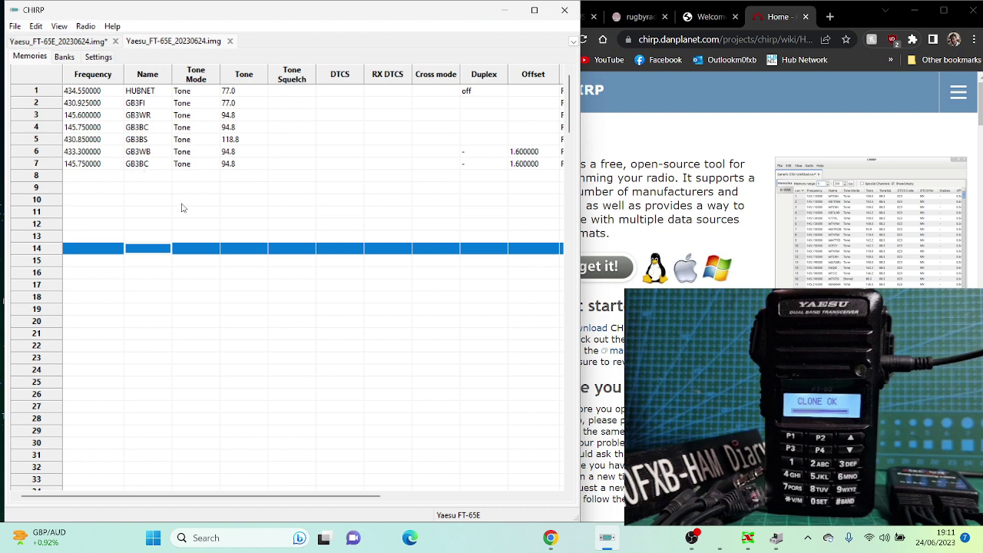
{"action": "left_click", "coordinate": [36, 27]}
{"action": "mouse_move", "coordinate": [54, 31]}
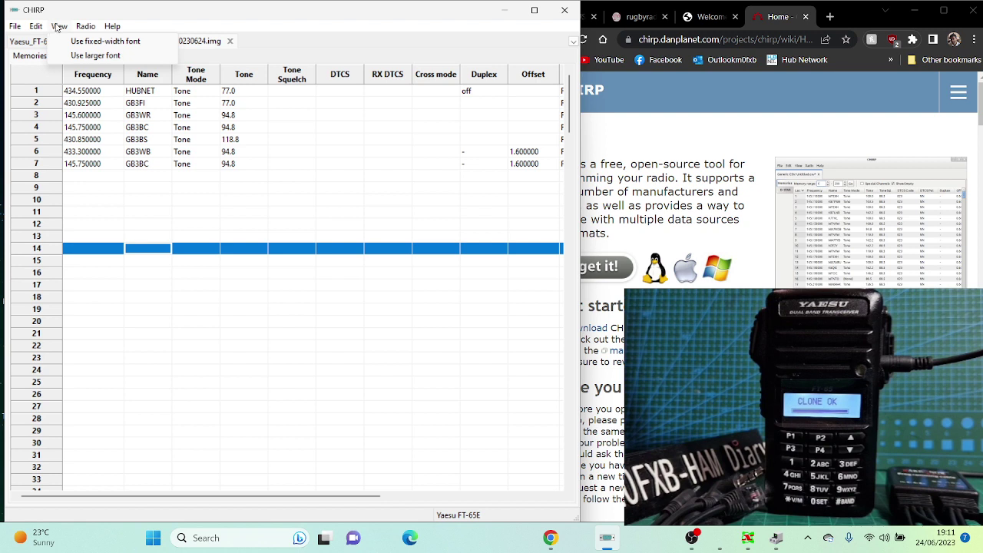
{"action": "left_click", "coordinate": [84, 27]}
{"action": "left_click", "coordinate": [84, 30]}
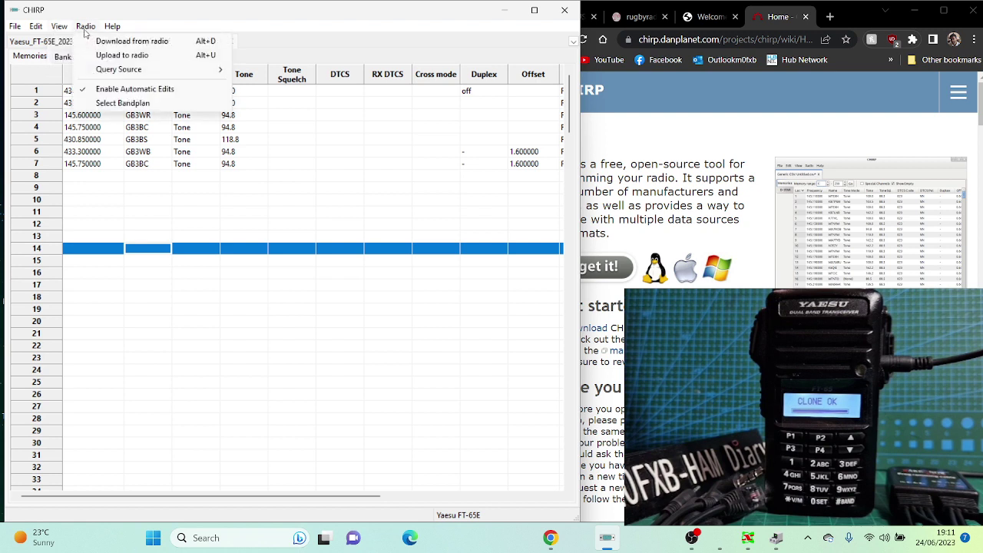
{"action": "left_click", "coordinate": [86, 29]}
Switch to Chrome and search Google for "repeater books" in a new browser tab
{"action": "left_click", "coordinate": [863, 20]}
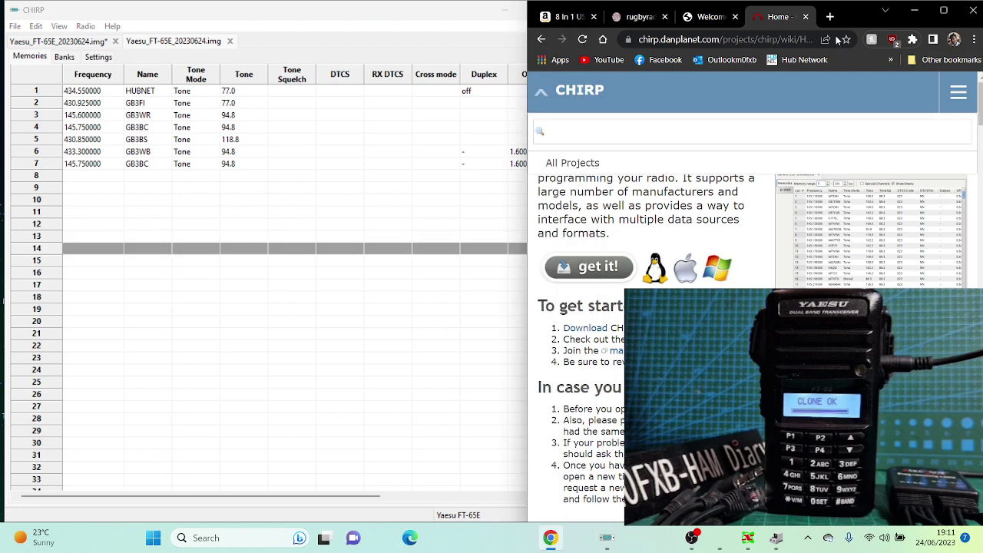
{"action": "left_click", "coordinate": [830, 16]}
{"action": "type", "text": "RE"}
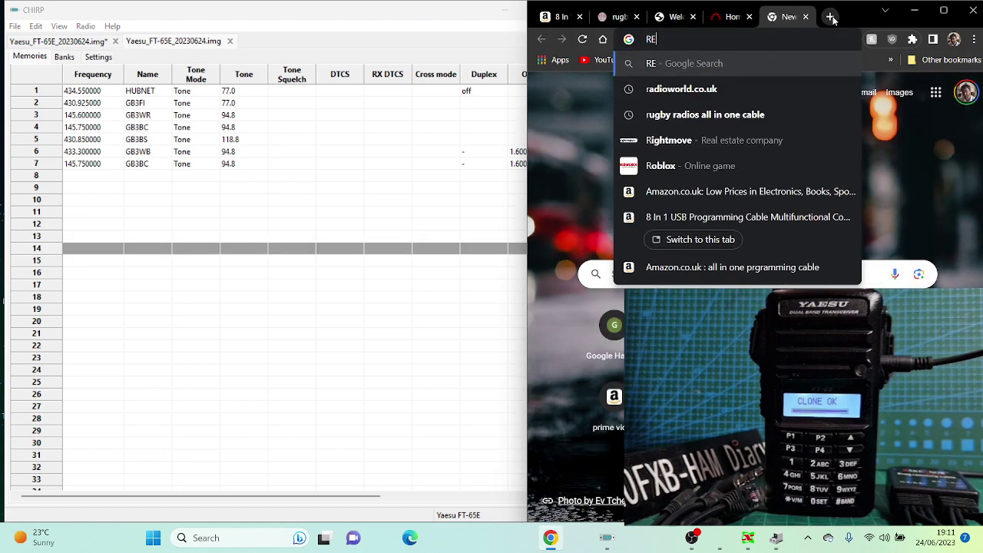
{"action": "type", "text": "PEATER B"}
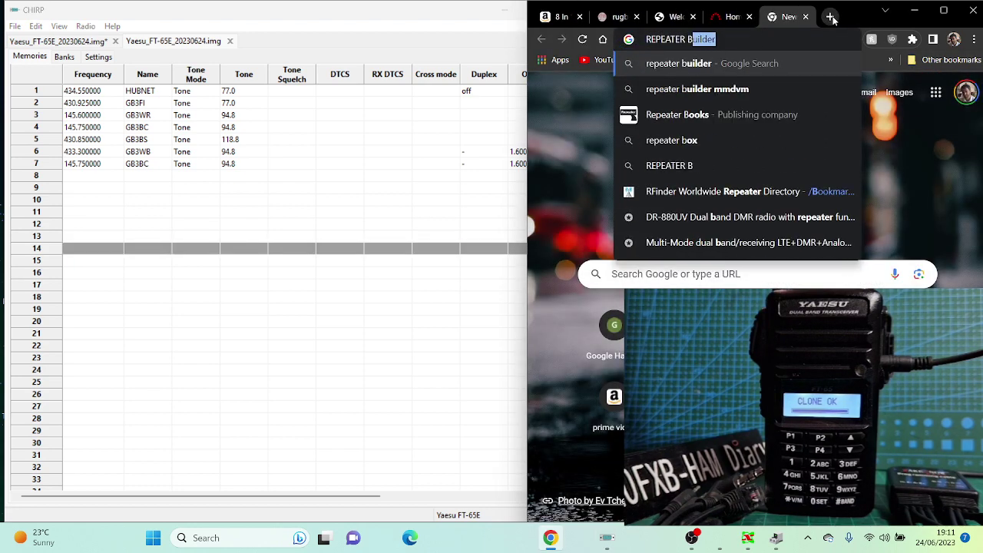
{"action": "type", "text": "OOK"}
{"action": "key", "text": "Return"}
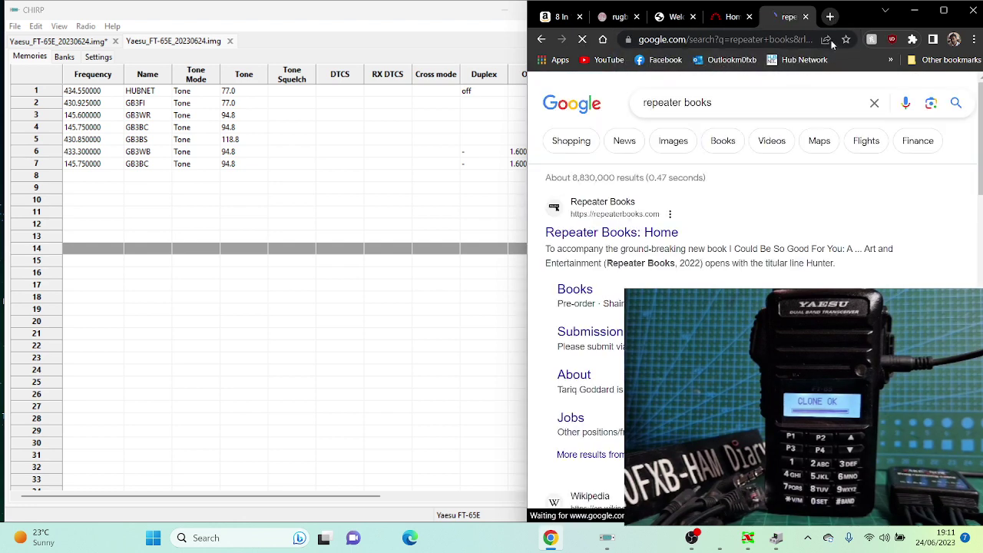
Search Google for "repeaterbook ham radio" and open the Repeaterbook.com home page
{"action": "left_click", "coordinate": [614, 233]}
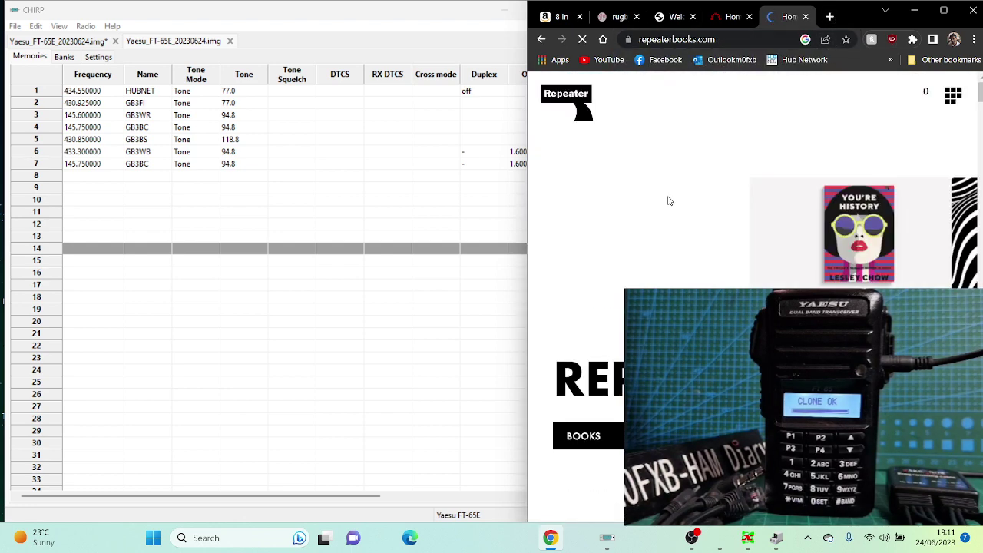
{"action": "scroll", "coordinate": [692, 123], "scroll_direction": "down", "scroll_amount": 2}
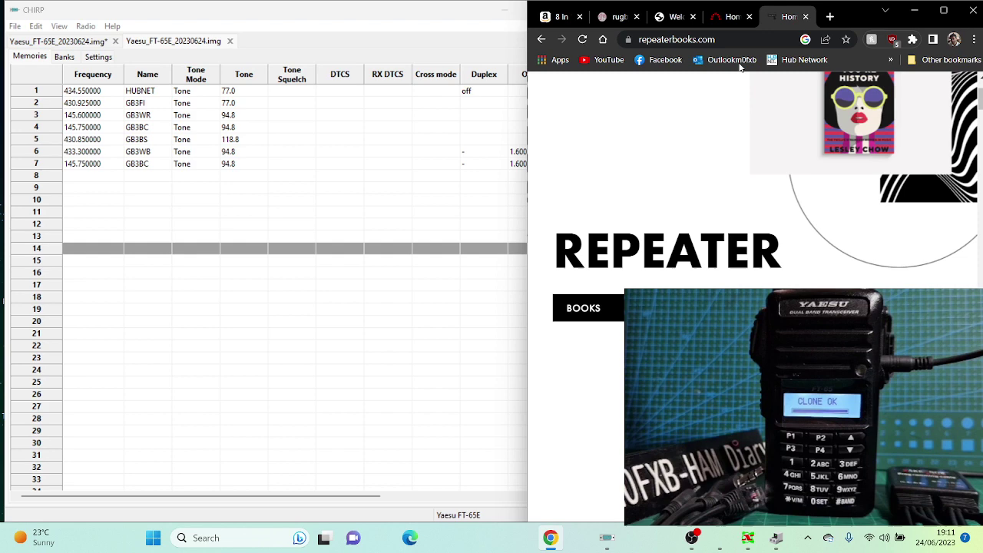
{"action": "left_click", "coordinate": [736, 40]}
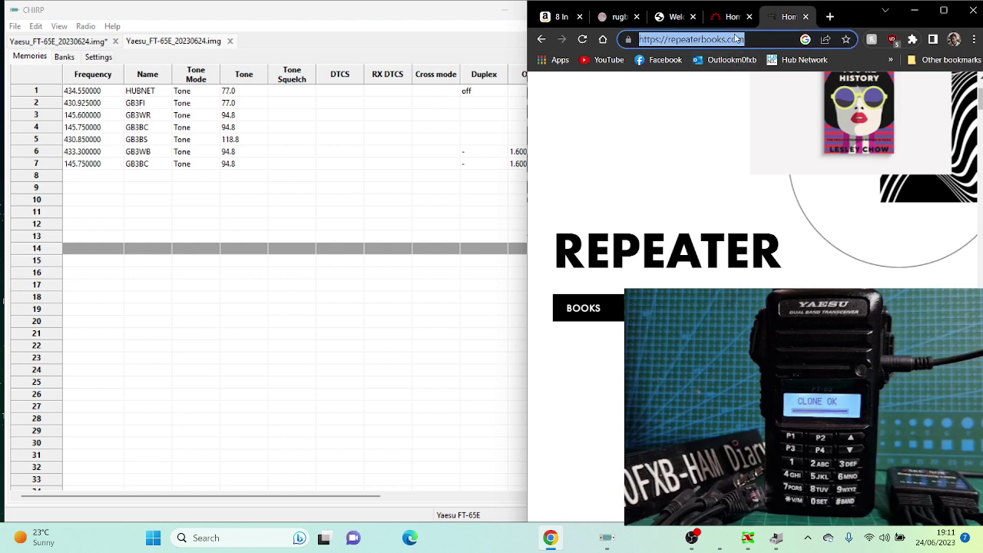
{"action": "type", "text": "REPEATER"}
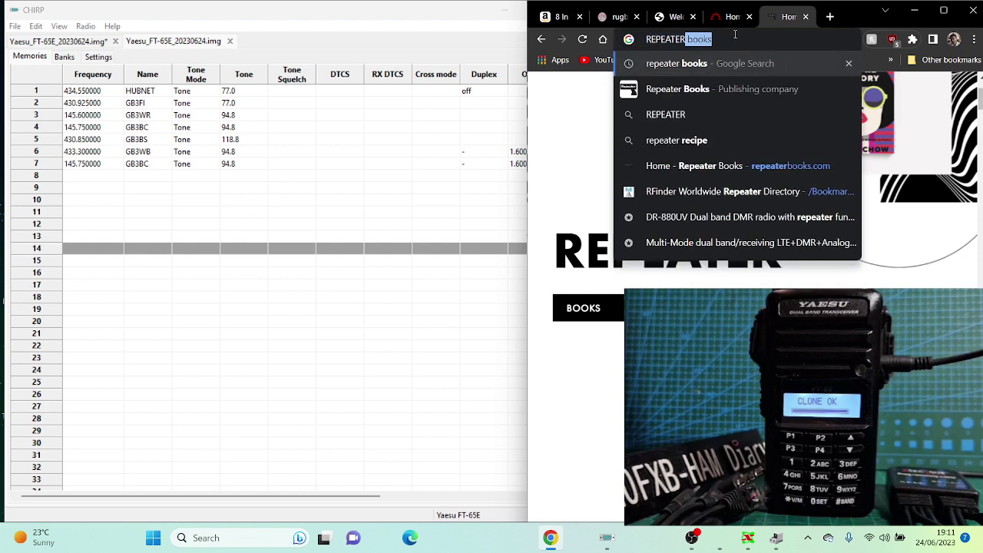
{"action": "type", "text": "BOOK HAM"}
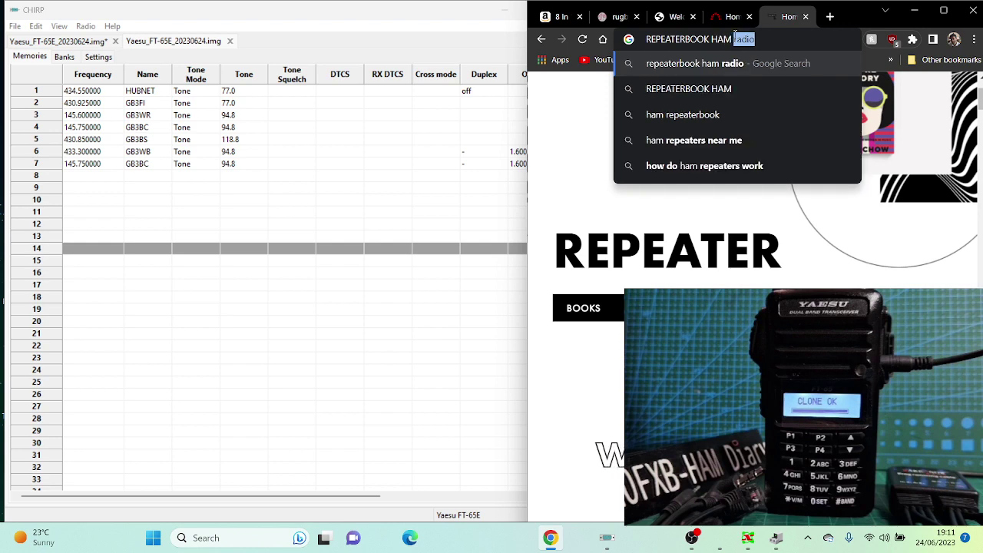
{"action": "type", "text": " RADIO"}
{"action": "key", "text": "Return"}
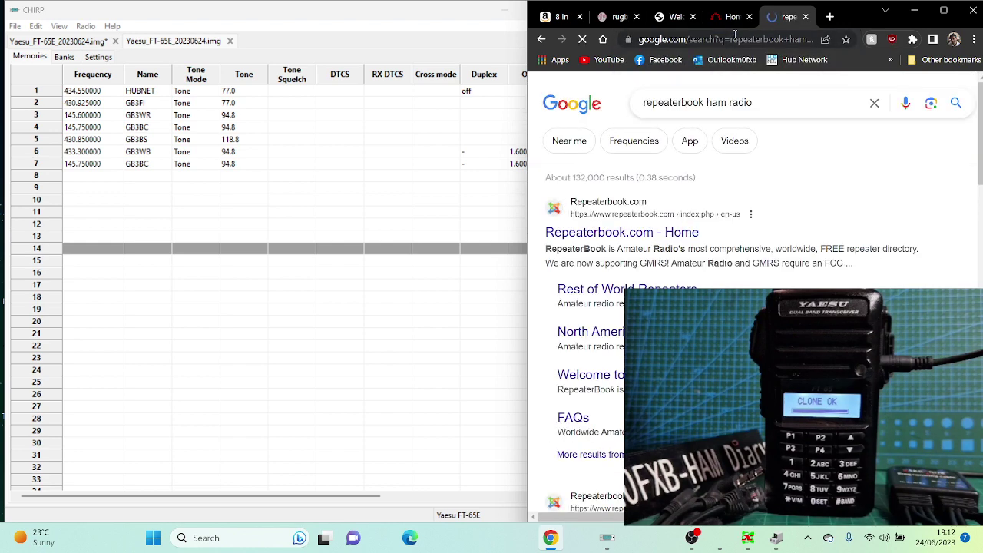
{"action": "left_click", "coordinate": [611, 233]}
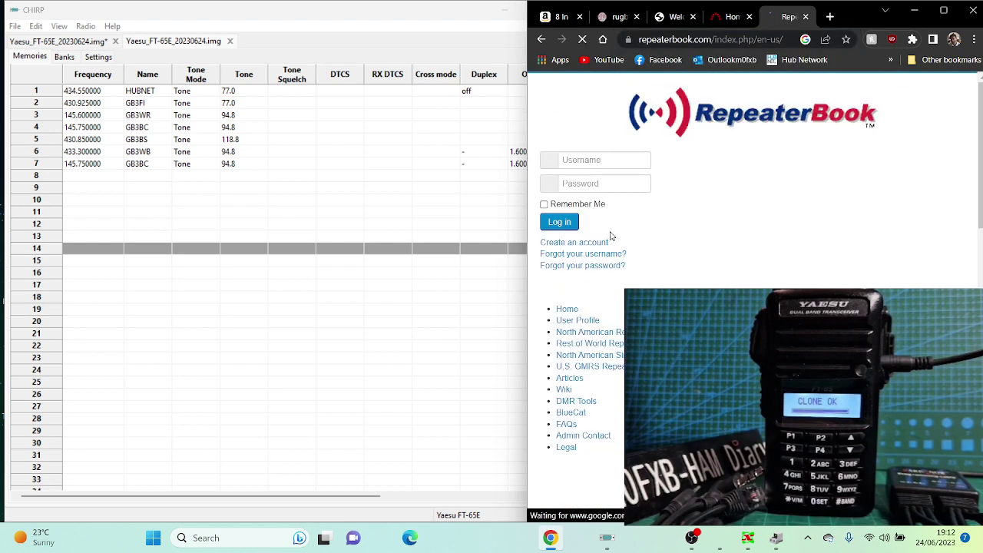
Log in to RepeaterBook and open the proximity search for Rest of World repeaters
{"action": "left_click", "coordinate": [563, 222]}
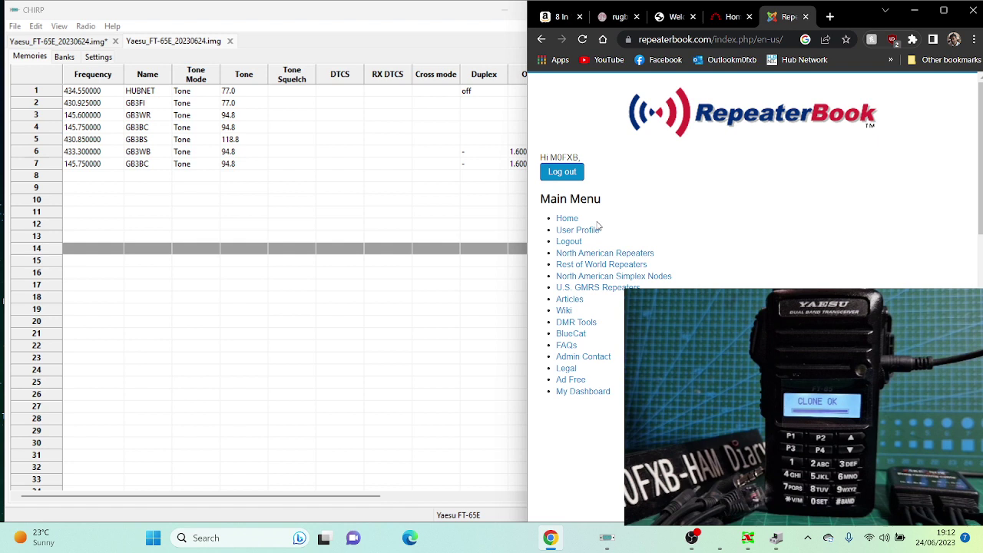
{"action": "left_click", "coordinate": [569, 222]}
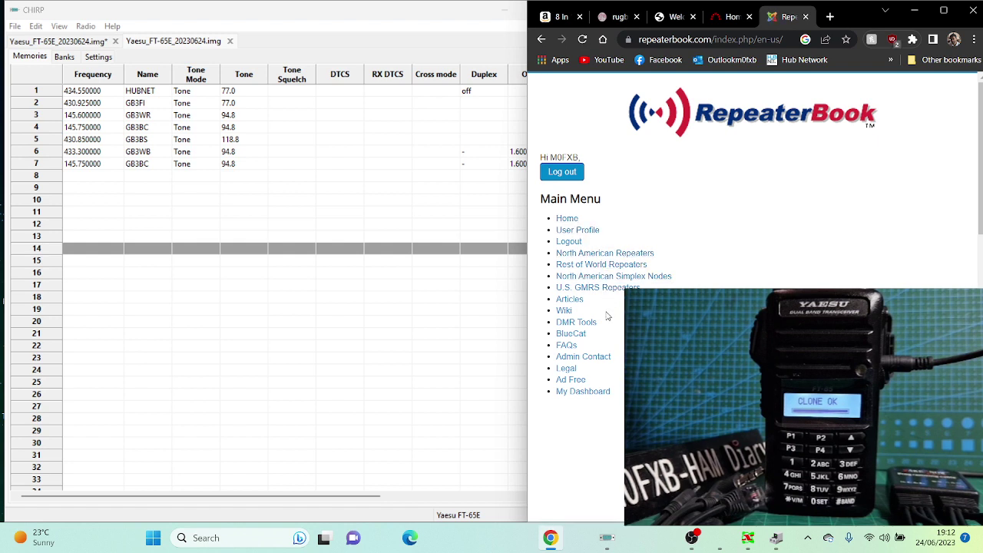
{"action": "left_click", "coordinate": [591, 266]}
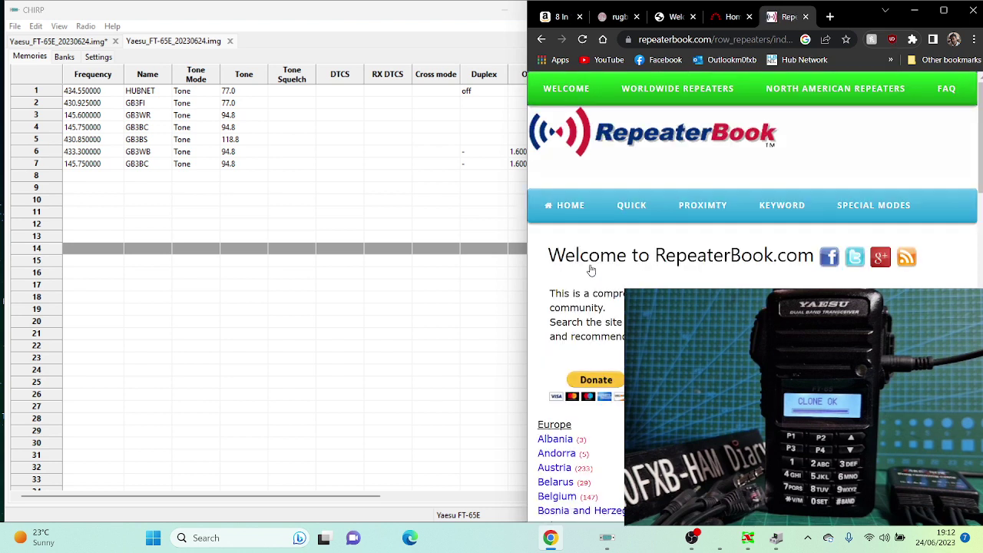
{"action": "left_click", "coordinate": [692, 208]}
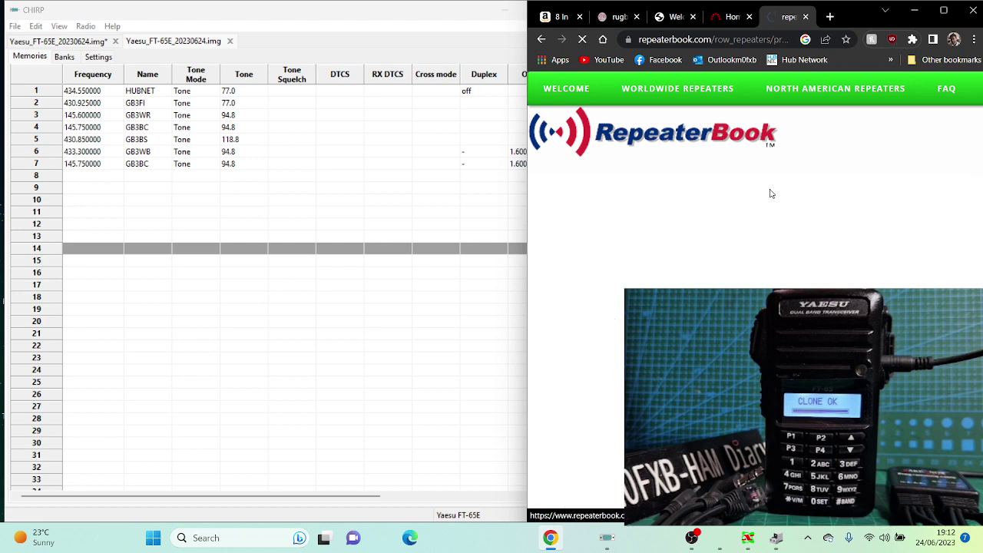
Examine the proximity search form's location, distance, band, mode and ordering options, and run the search with no location entered
{"action": "scroll", "coordinate": [773, 197], "scroll_direction": "down", "scroll_amount": 1}
{"action": "scroll", "coordinate": [773, 197], "scroll_direction": "down", "scroll_amount": 8}
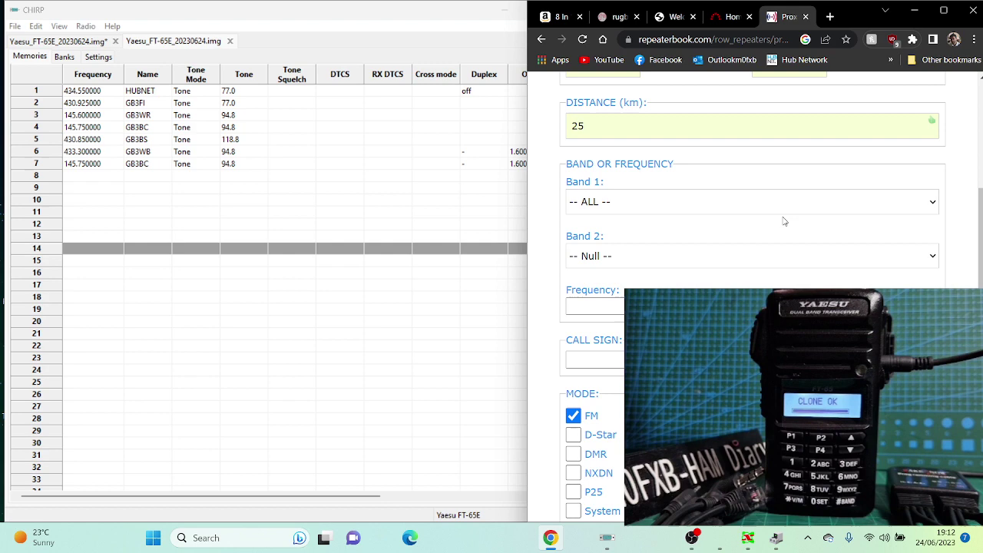
{"action": "scroll", "coordinate": [775, 217], "scroll_direction": "down", "scroll_amount": 3}
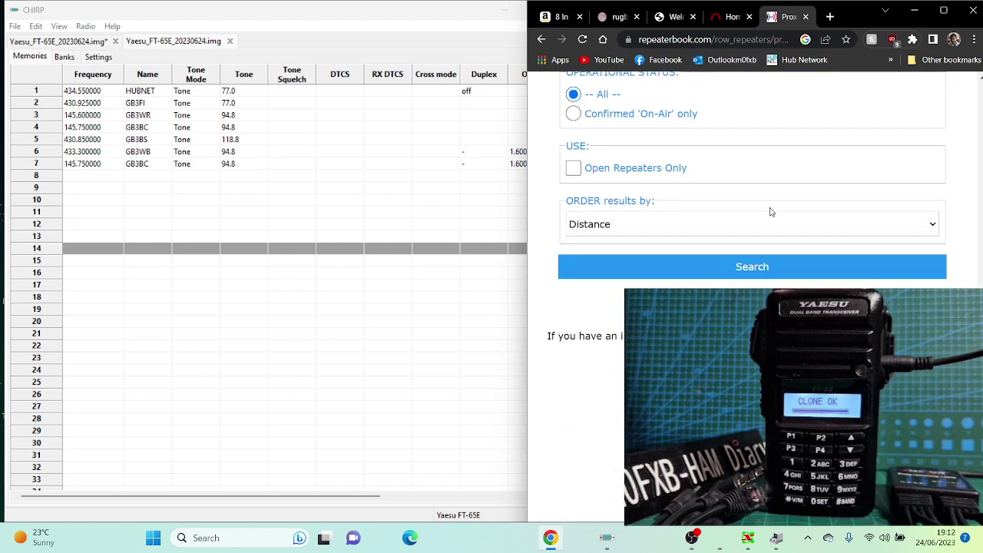
{"action": "scroll", "coordinate": [771, 212], "scroll_direction": "up", "scroll_amount": 11}
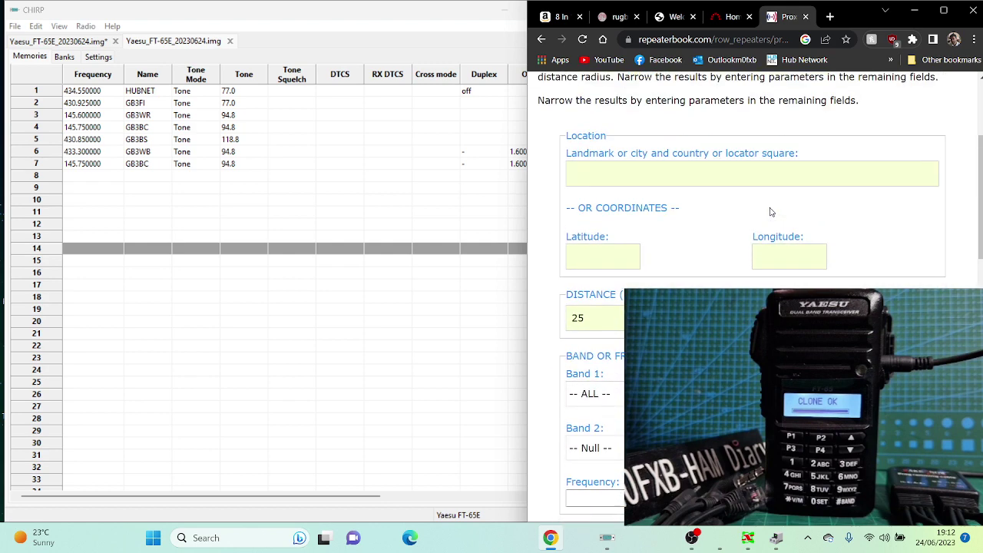
{"action": "scroll", "coordinate": [701, 203], "scroll_direction": "up", "scroll_amount": 3}
{"action": "scroll", "coordinate": [701, 201], "scroll_direction": "down", "scroll_amount": 4}
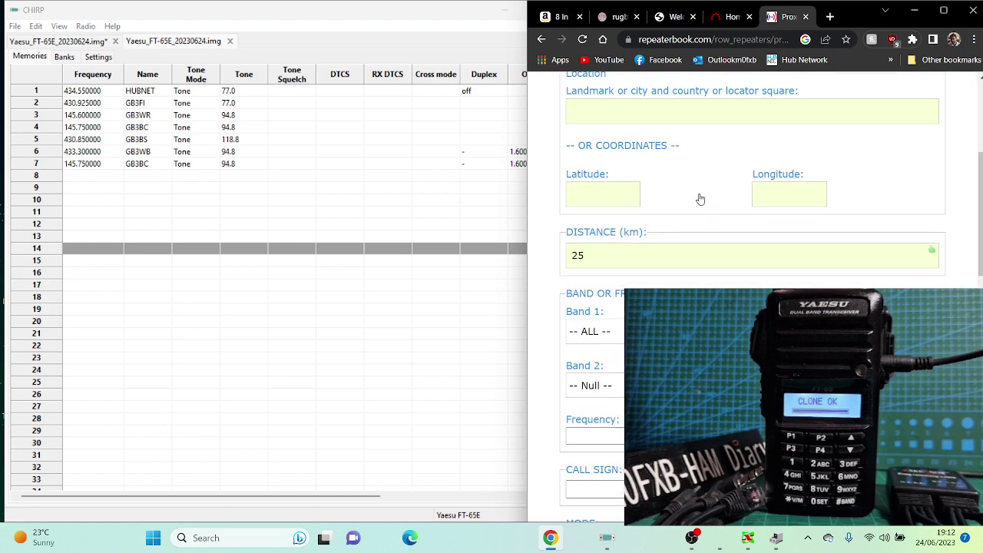
{"action": "scroll", "coordinate": [699, 209], "scroll_direction": "down", "scroll_amount": 2}
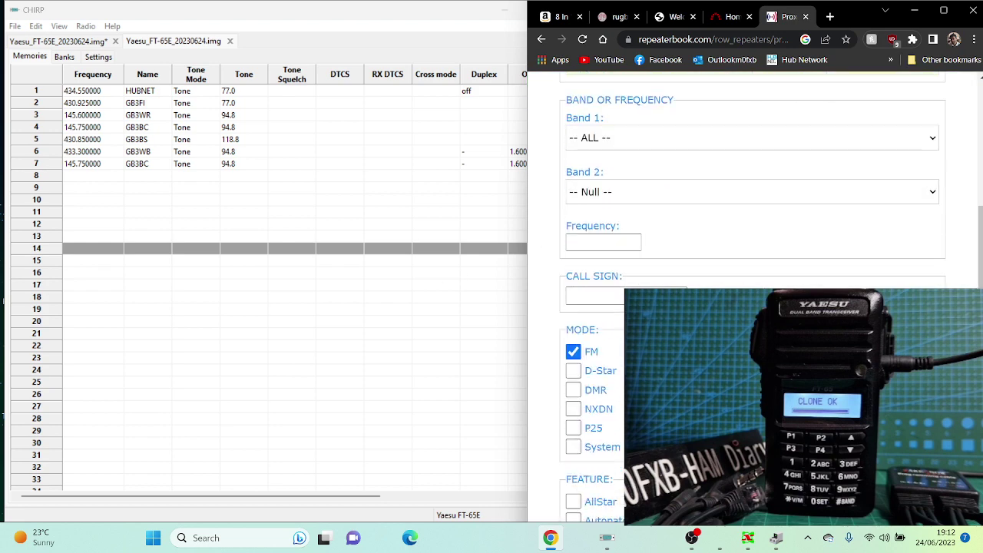
{"action": "scroll", "coordinate": [699, 208], "scroll_direction": "down", "scroll_amount": 2}
{"action": "scroll", "coordinate": [676, 223], "scroll_direction": "down", "scroll_amount": 3}
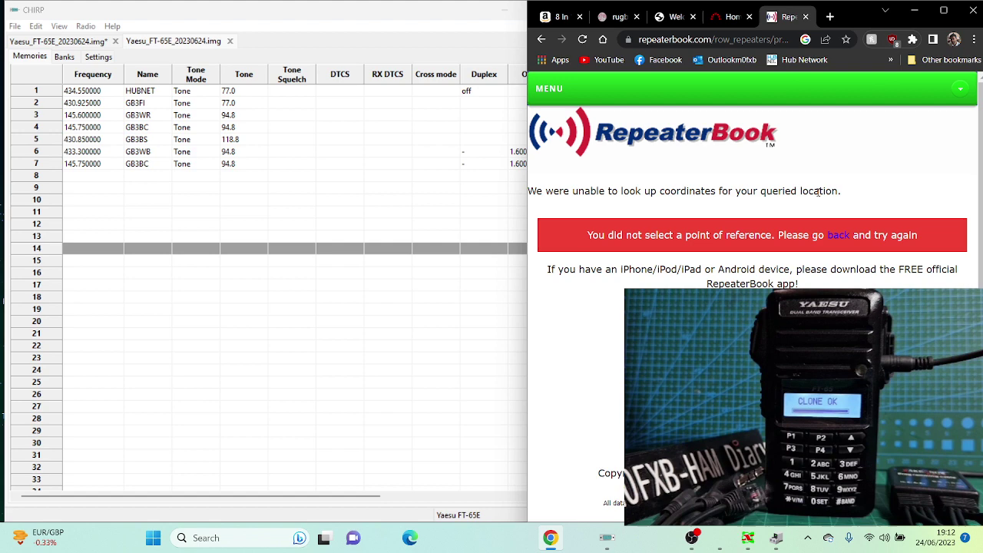
{"action": "scroll", "coordinate": [814, 193], "scroll_direction": "down", "scroll_amount": 1}
Revisit the CHIRP website and the Rugby Radios UK product page, and switch back to CHIRP at empty memory row 19
{"action": "left_click", "coordinate": [731, 16]}
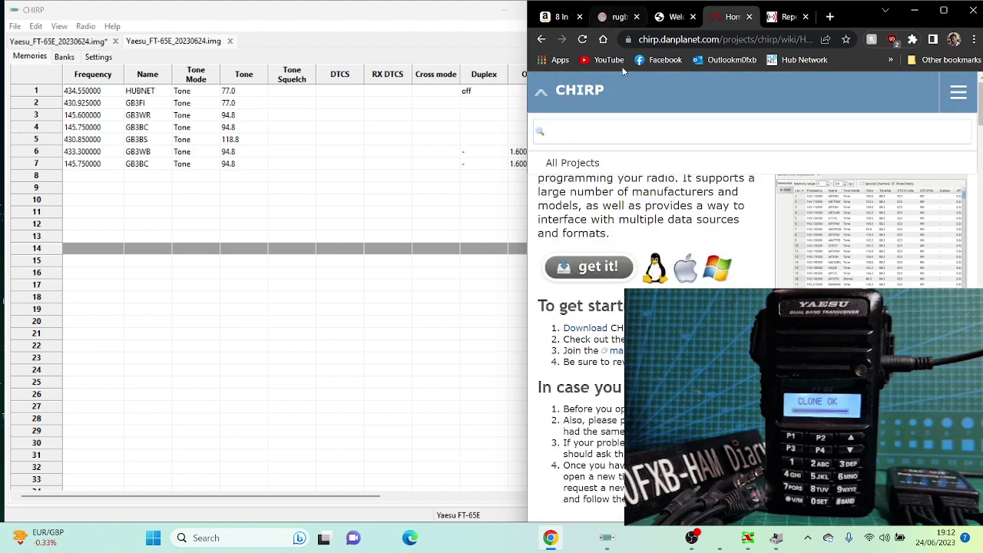
{"action": "left_click", "coordinate": [619, 17]}
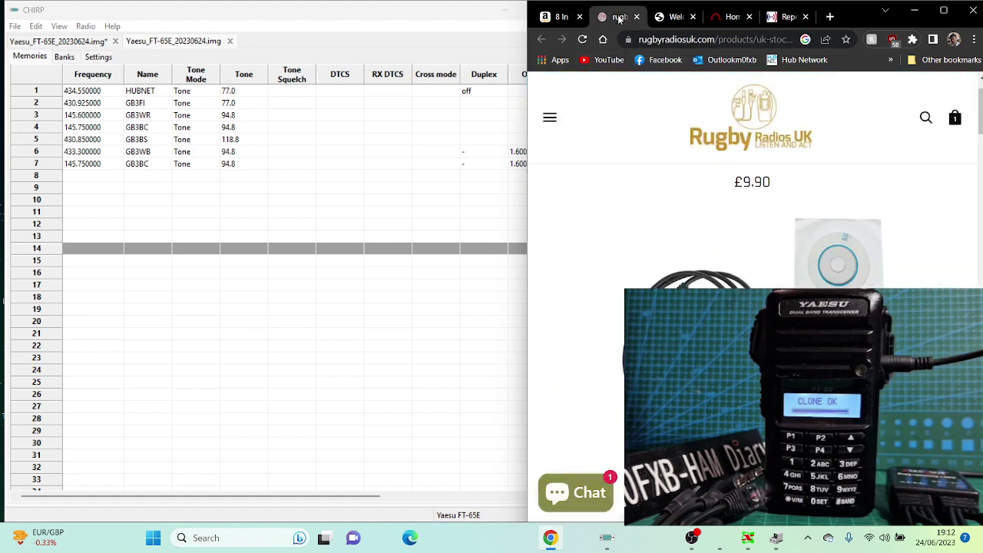
{"action": "left_click", "coordinate": [382, 19]}
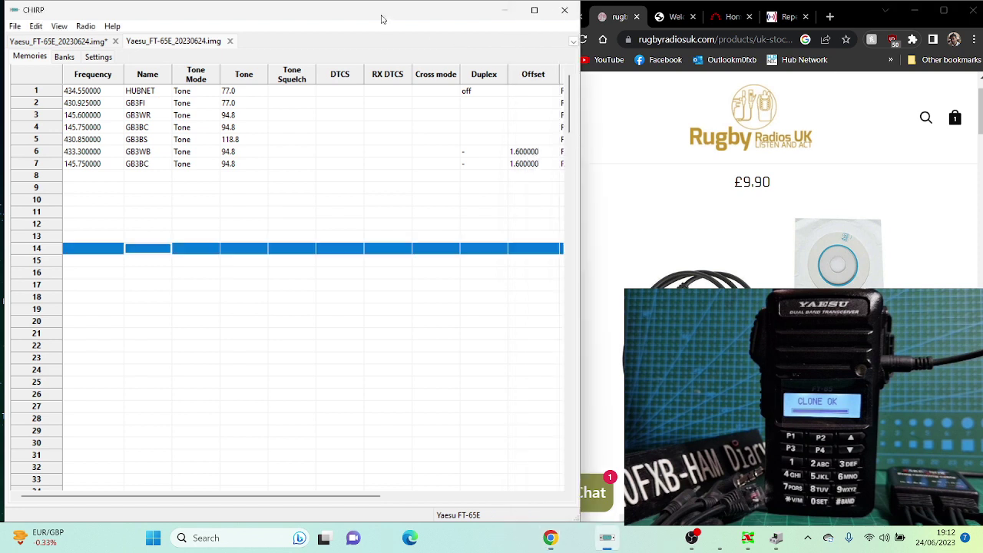
{"action": "left_click", "coordinate": [367, 312]}
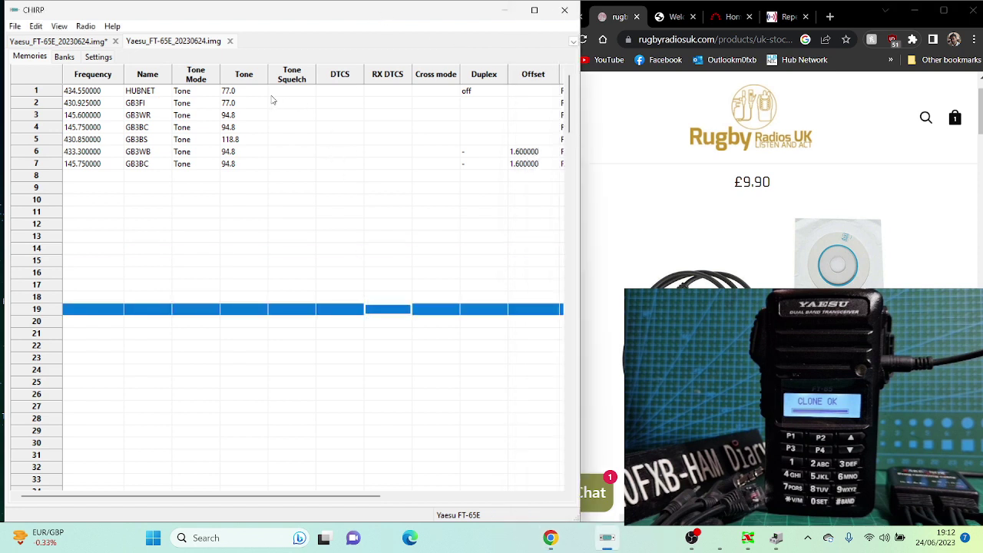
Upload the memory image to the Yaesu FT-65E through port USB-SERIAL CH340 (COM10), accepting the upload instructions
{"action": "left_click", "coordinate": [82, 28]}
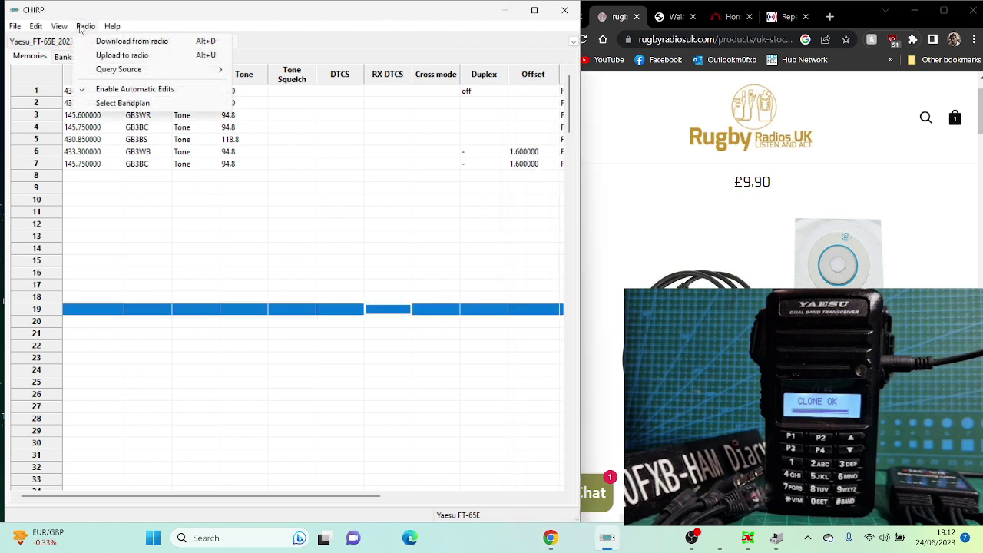
{"action": "left_click", "coordinate": [127, 55]}
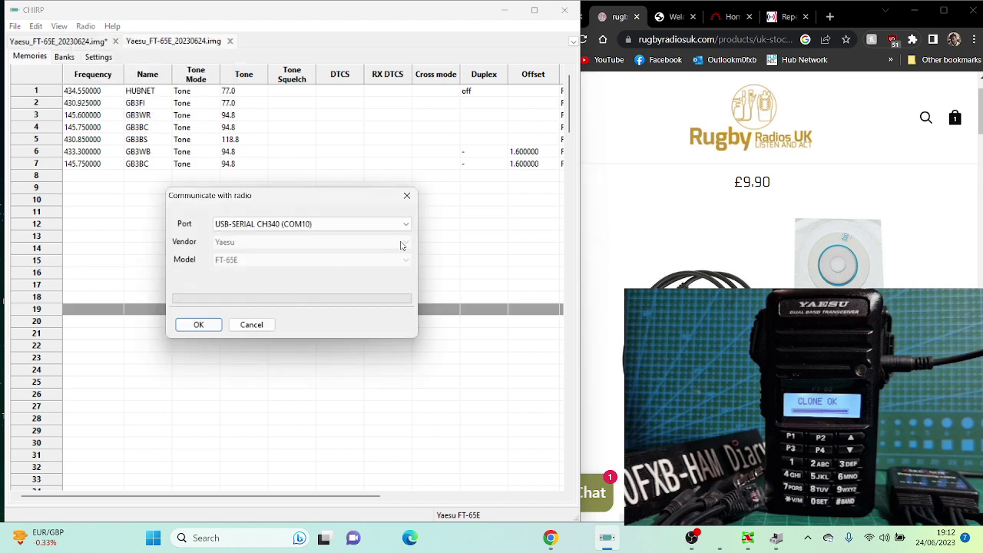
{"action": "left_click", "coordinate": [198, 324]}
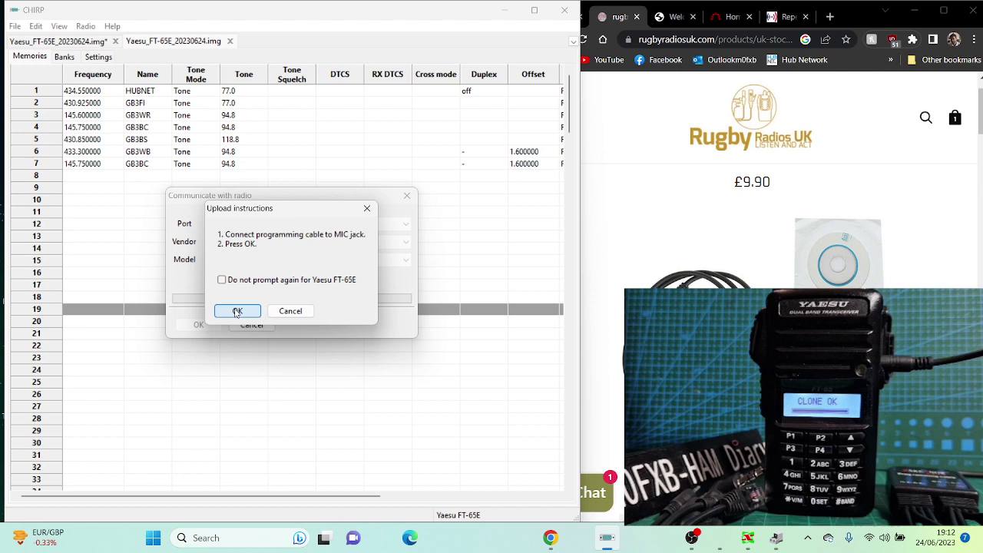
{"action": "left_click", "coordinate": [235, 311]}
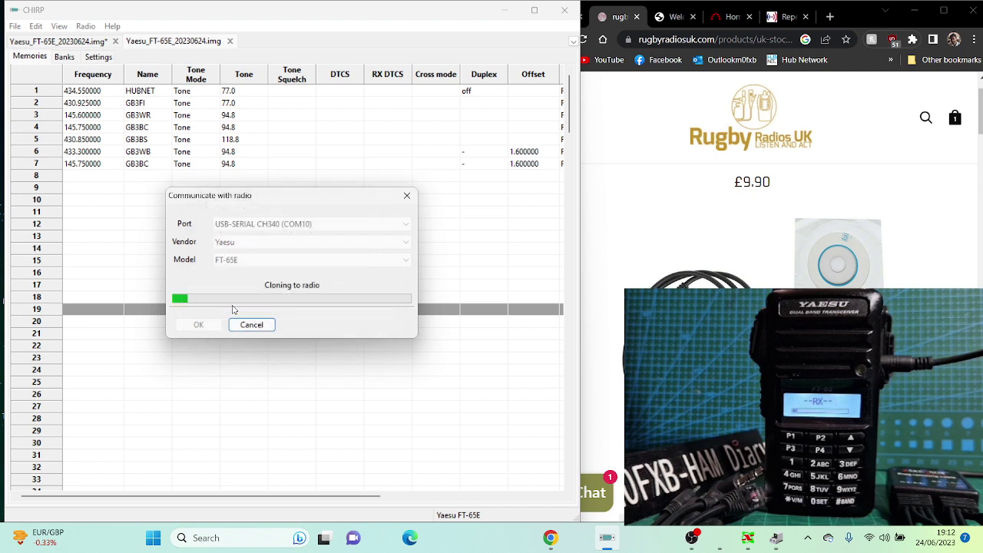